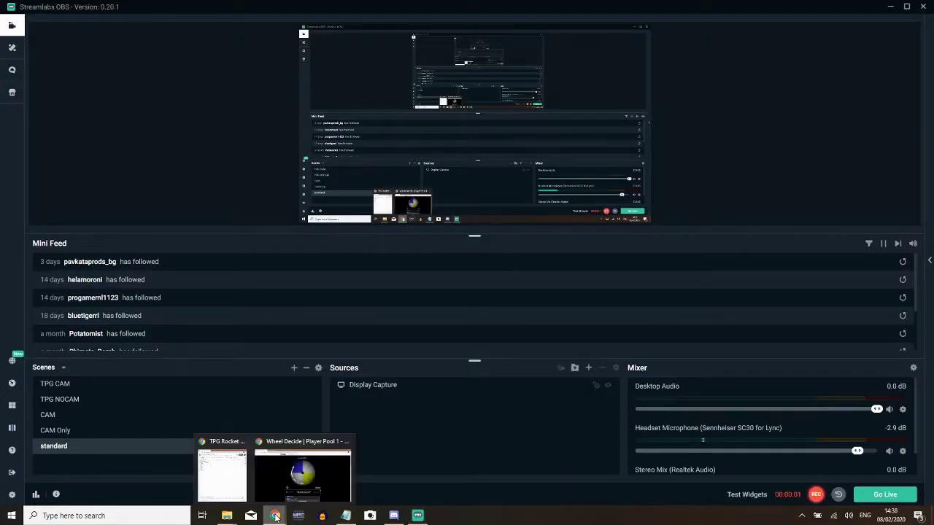
- Put the Player Pool 1 wheel on the left and an emptied Notepad on the right
click(292, 456)
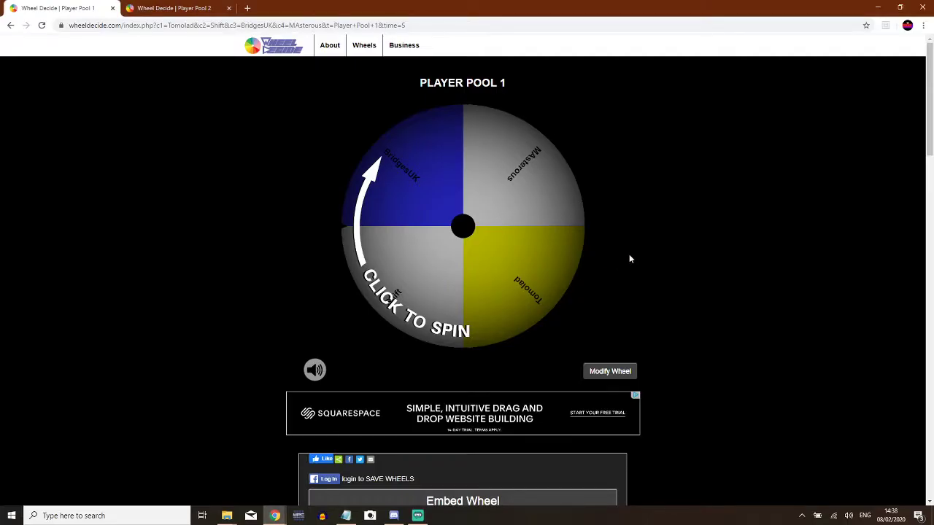
click(347, 514)
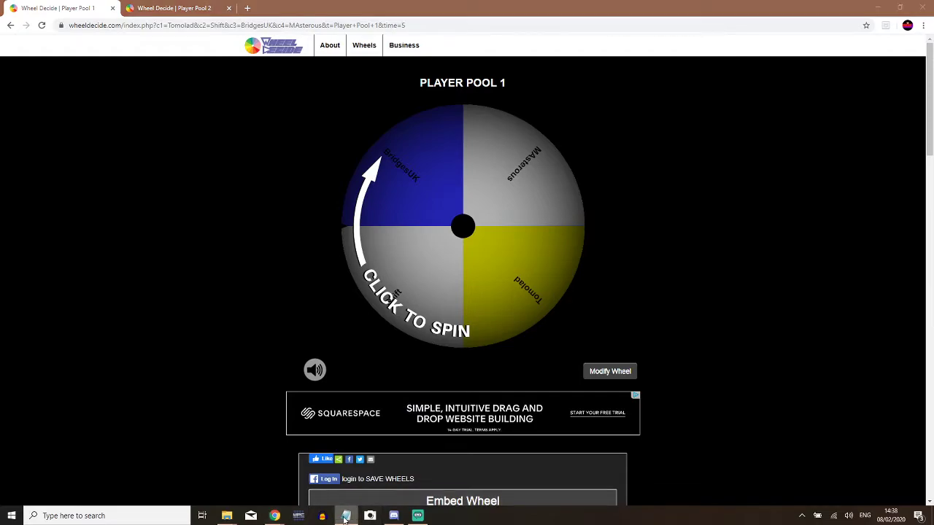
click(346, 516)
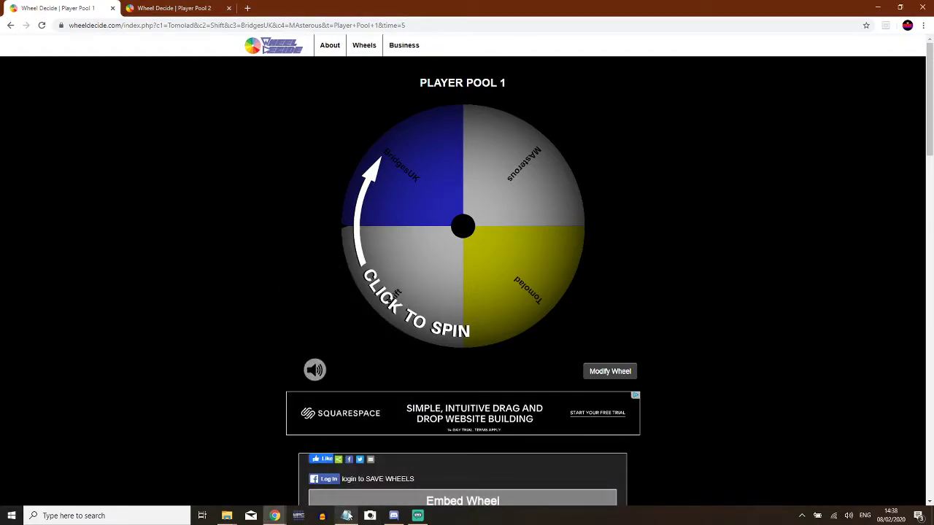
key(super+Right)
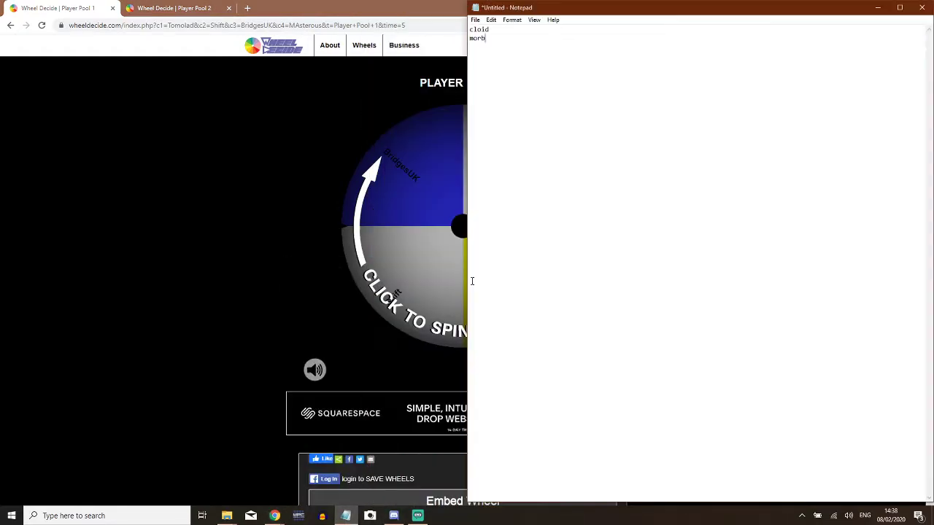
key(ctrl+a)
key(BackSpace)
click(232, 210)
key(super+Left)
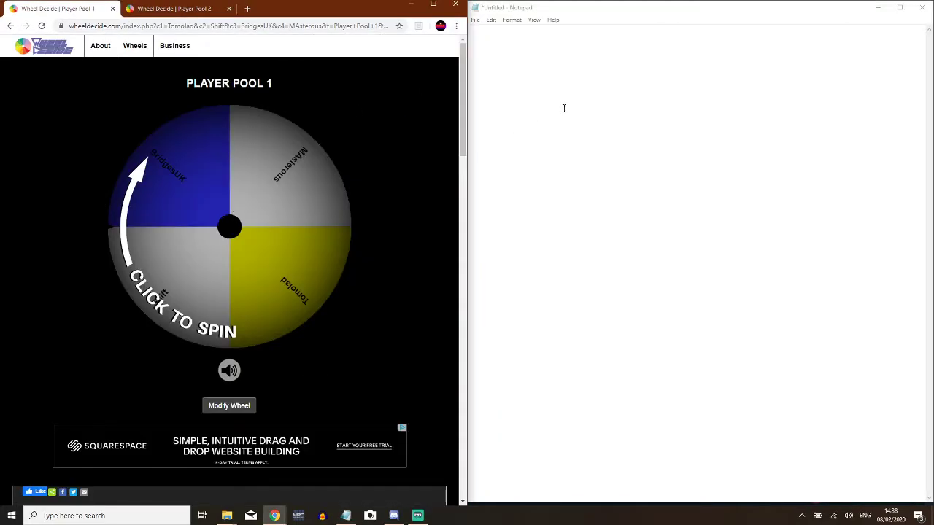
click(569, 97)
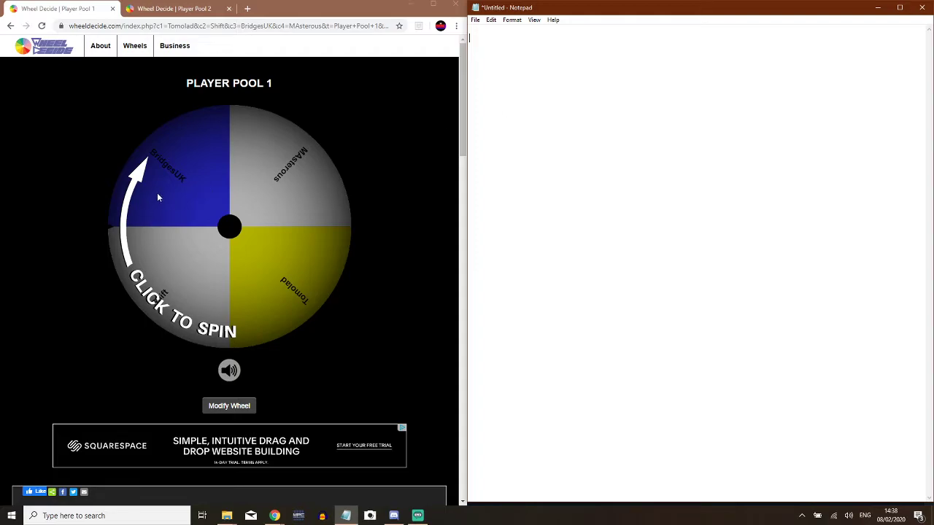
scroll(211, 178, down, 2)
scroll(211, 178, down, 2)
scroll(158, 287, down, 1)
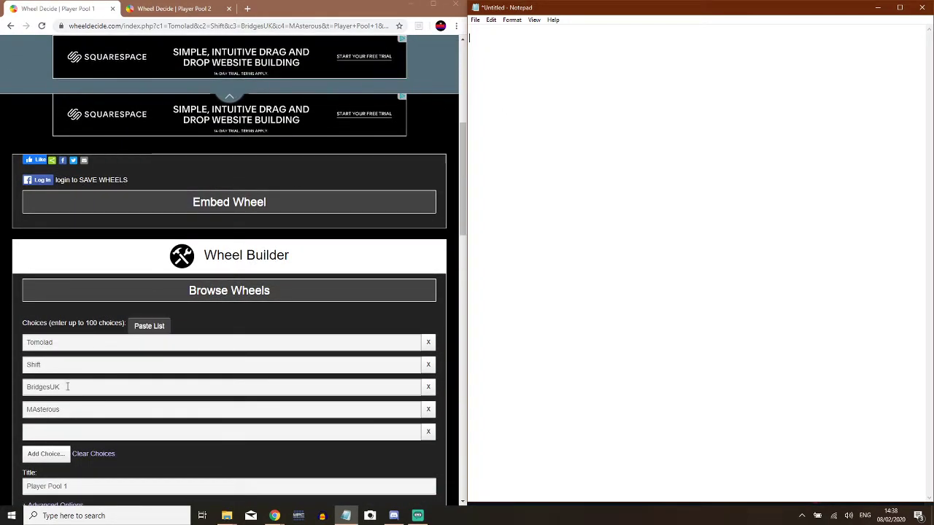
scroll(66, 409, up, 5)
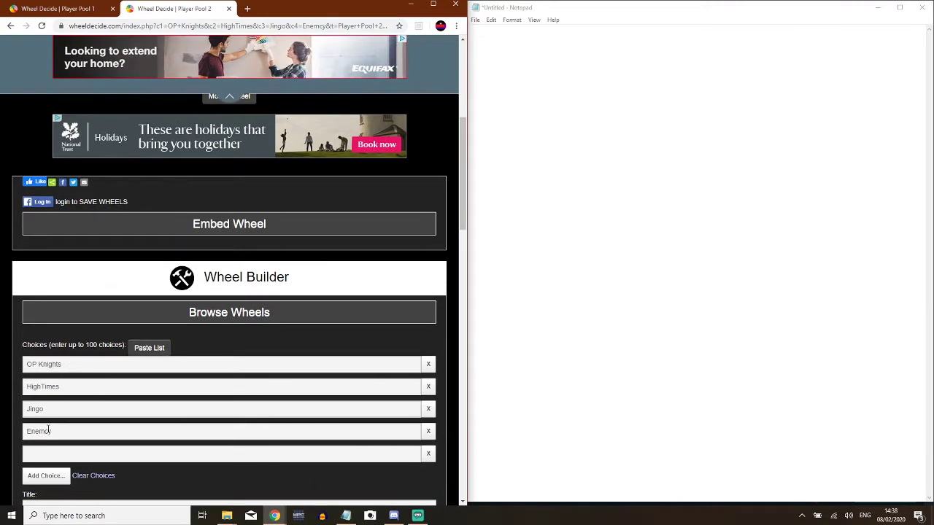
double_click(53, 432)
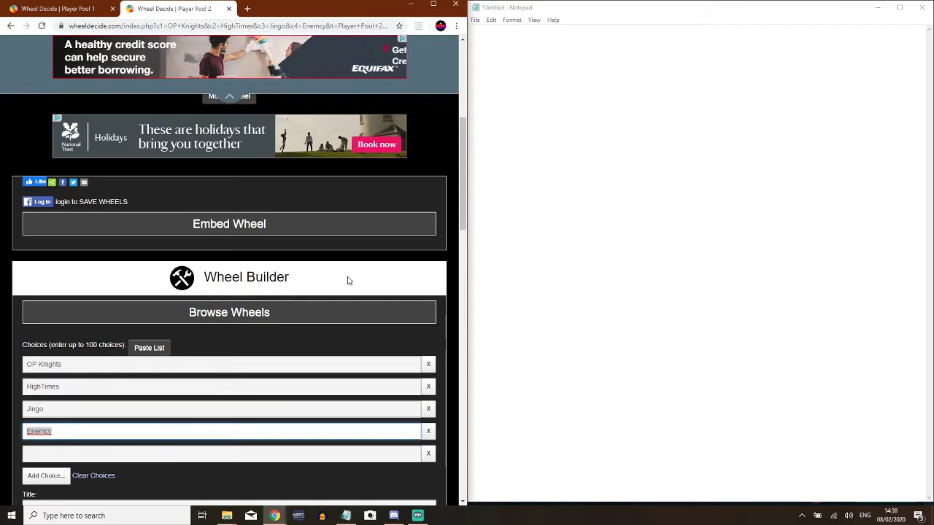
click(110, 431)
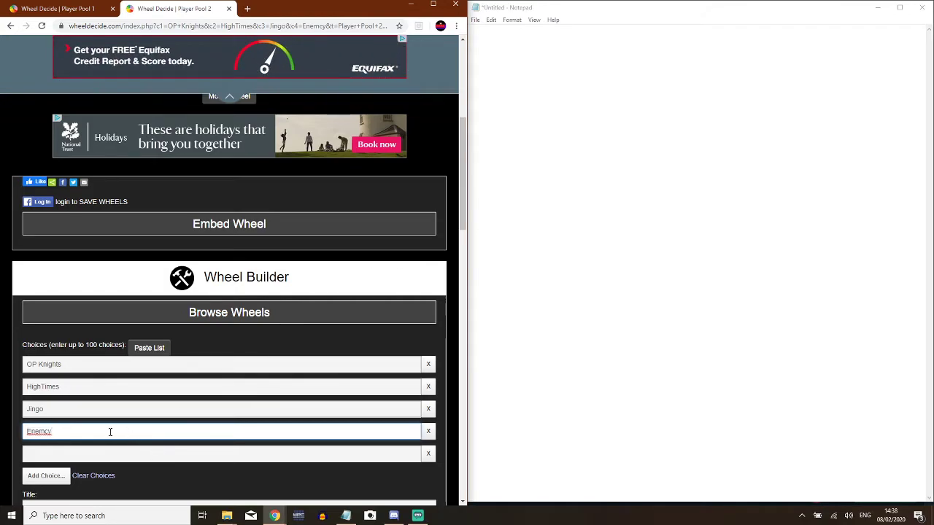
double_click(36, 432)
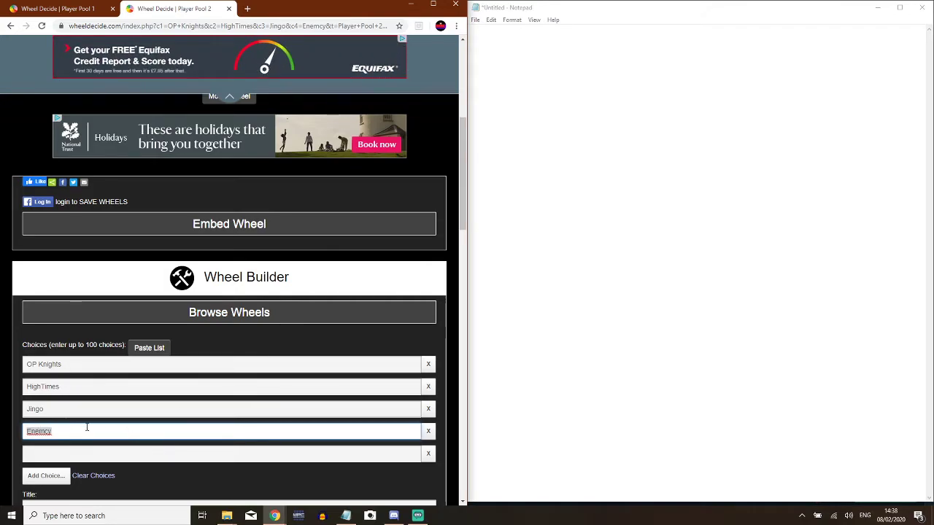
click(124, 434)
scroll(197, 355, up, 5)
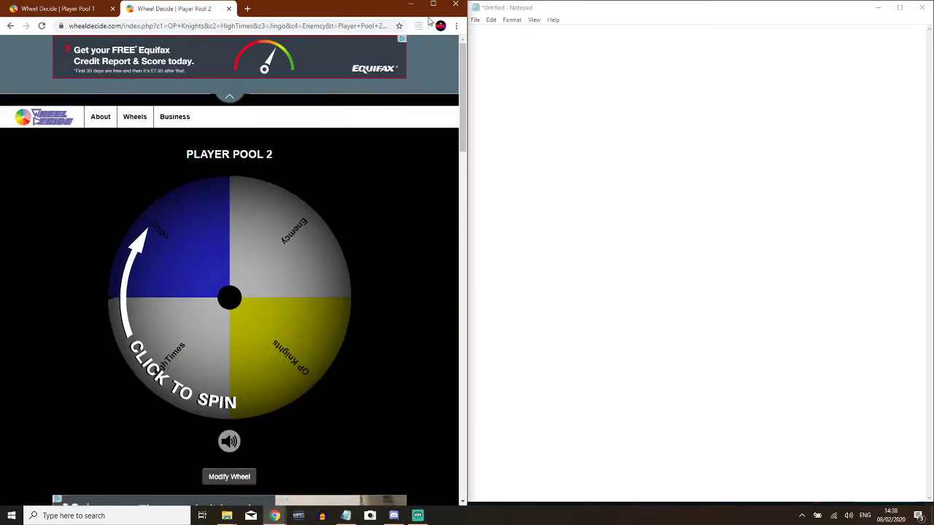
scroll(300, 283, down, 1)
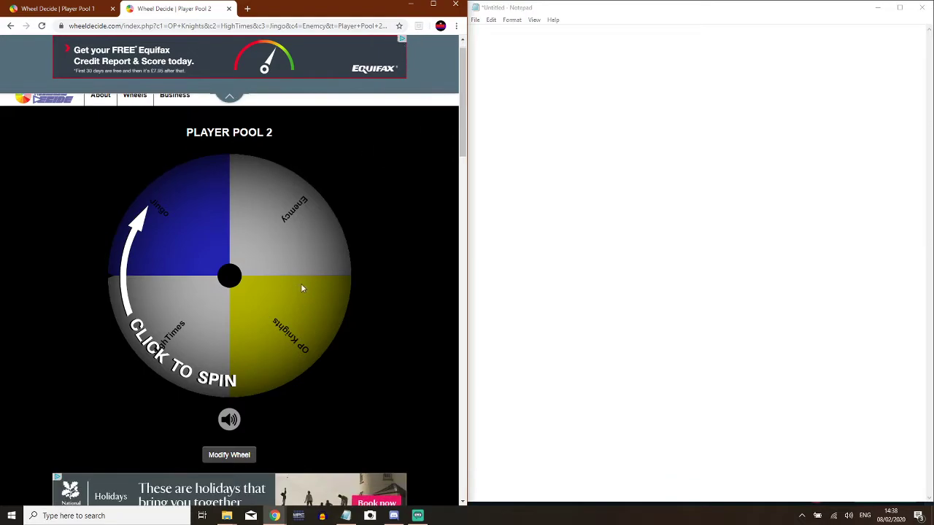
click(72, 11)
- Spin Player Pool 1 and record the winner Shift under Team 1, spacing the team headings
click(511, 48)
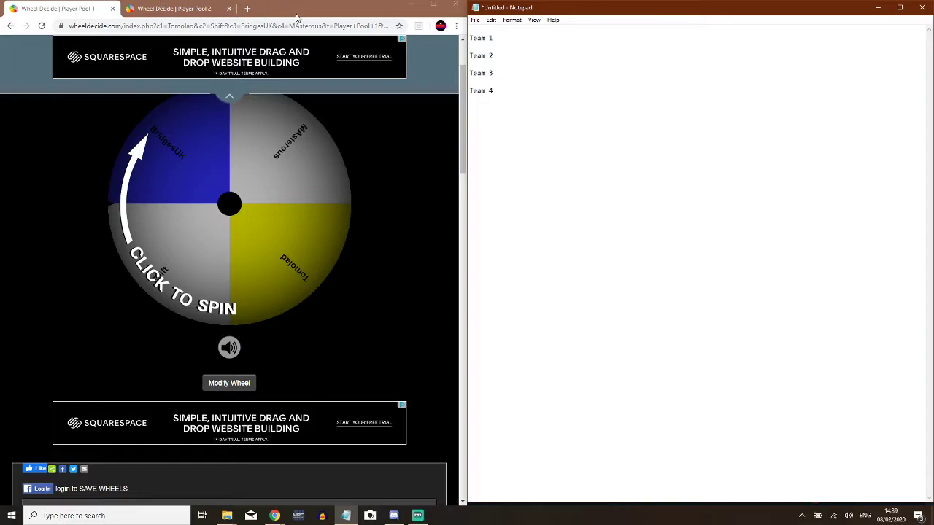
click(287, 159)
click(510, 41)
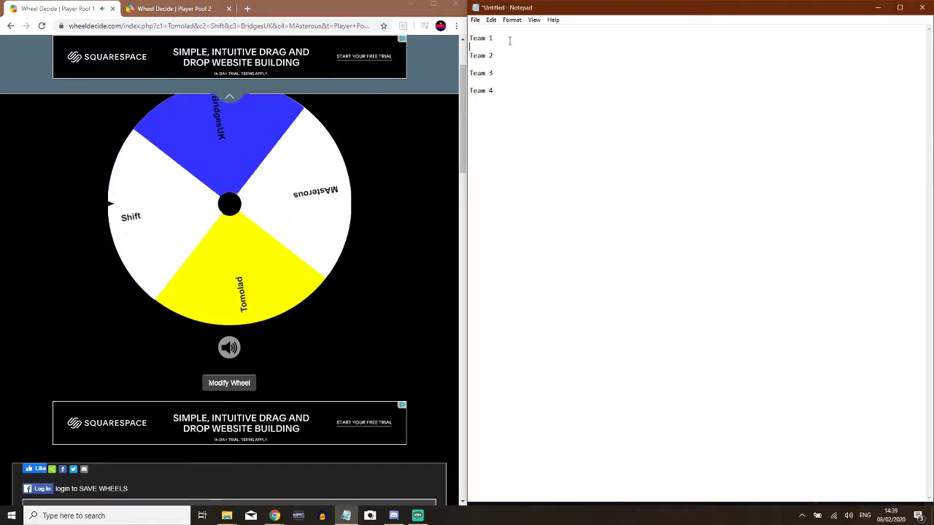
text(Shift)
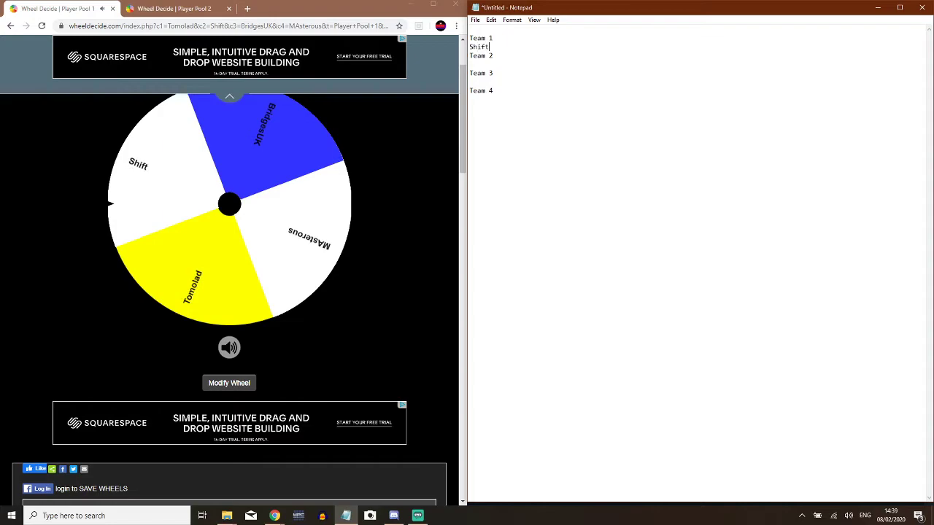
key(Return)
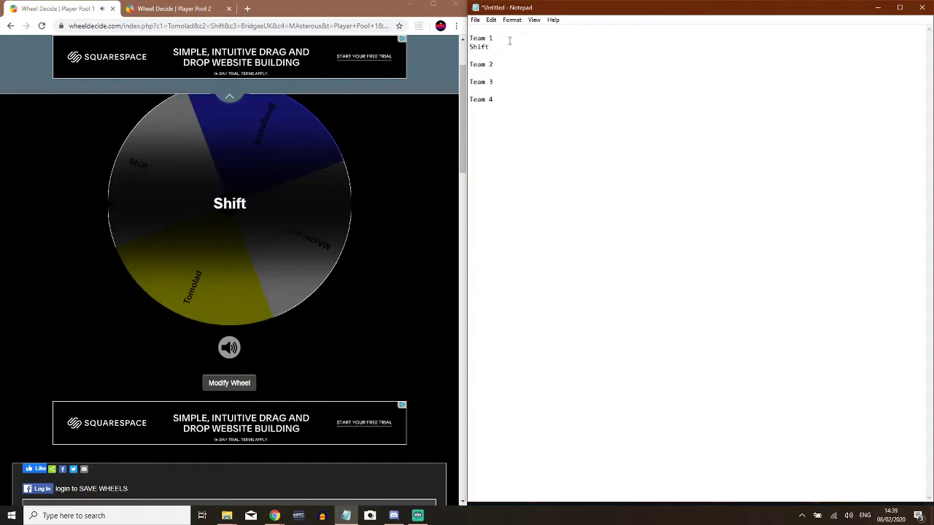
key(Down)
key(Down)
key(Return)
key(Down)
key(Down)
key(Return)
- Remove Shift from the Player Pool 1 choices and bring up the Player Pool 2 wheel
scroll(201, 227, down, 2)
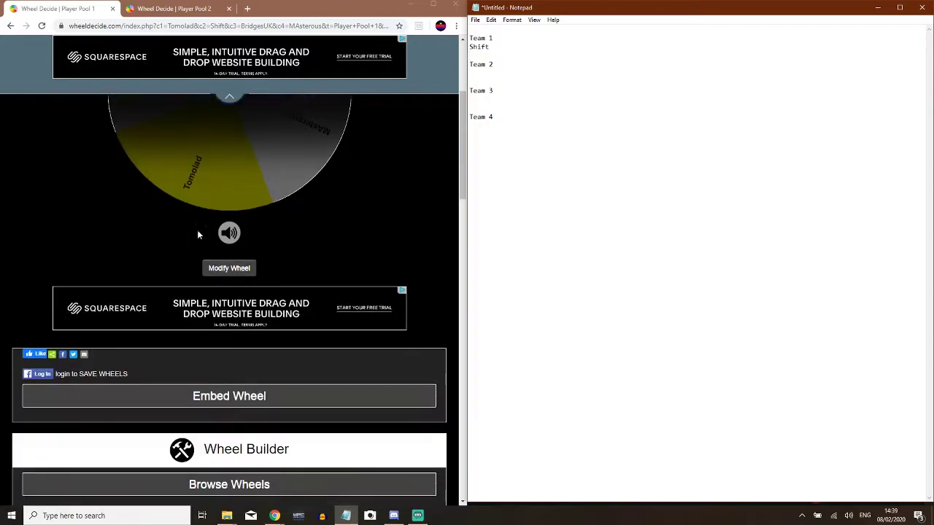
scroll(198, 234, down, 4)
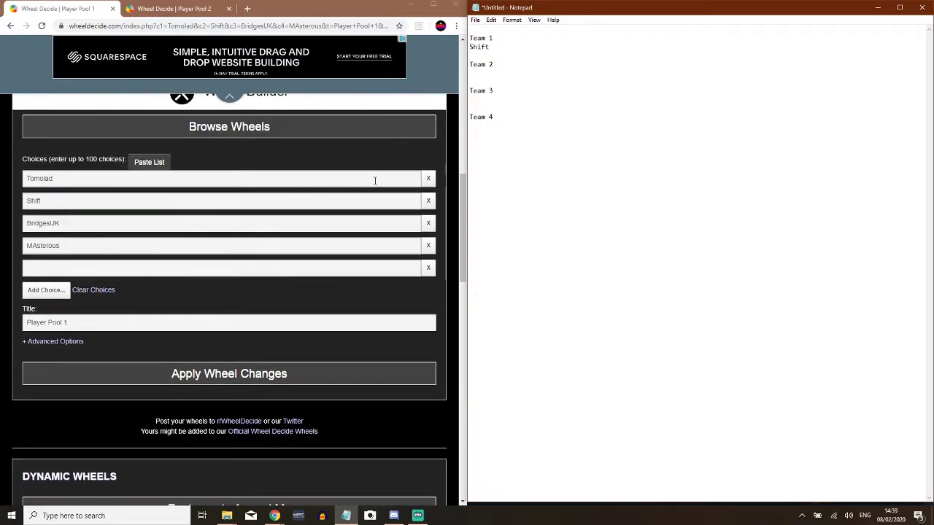
click(429, 202)
scroll(365, 139, up, 3)
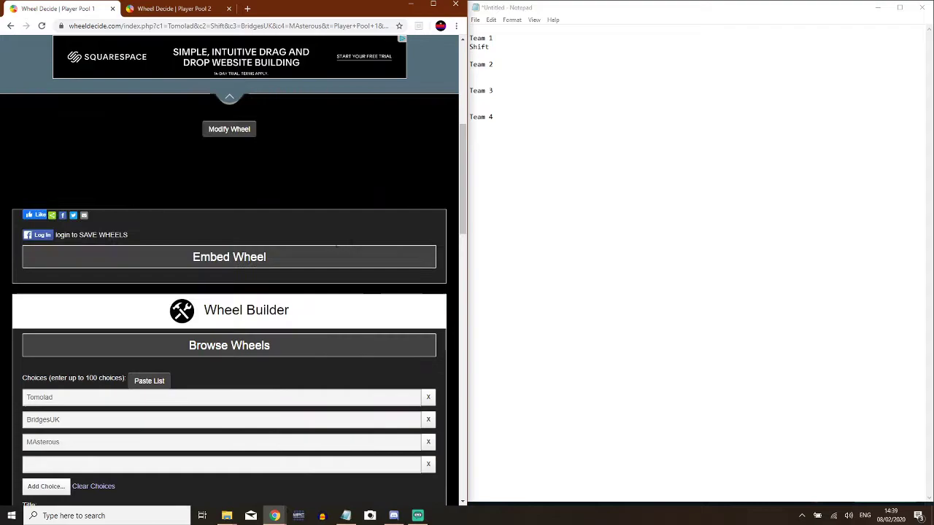
scroll(292, 80, up, 3)
click(191, 8)
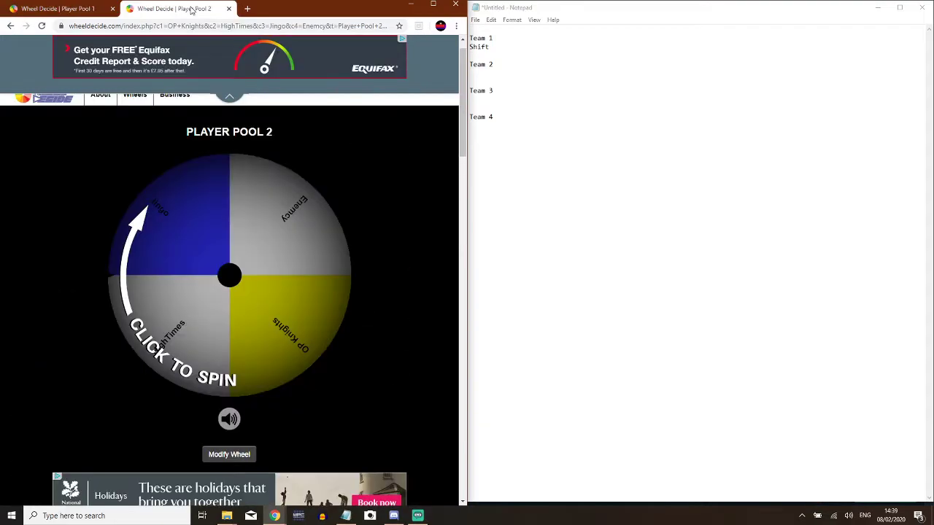
- Spin Player Pool 2 and add Enemcy as Team 1's second player in the notes
click(232, 197)
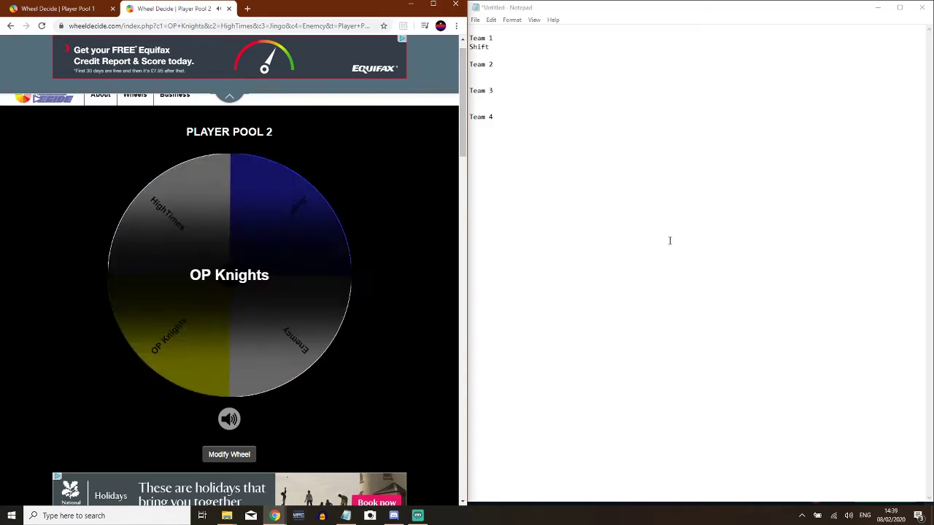
click(545, 56)
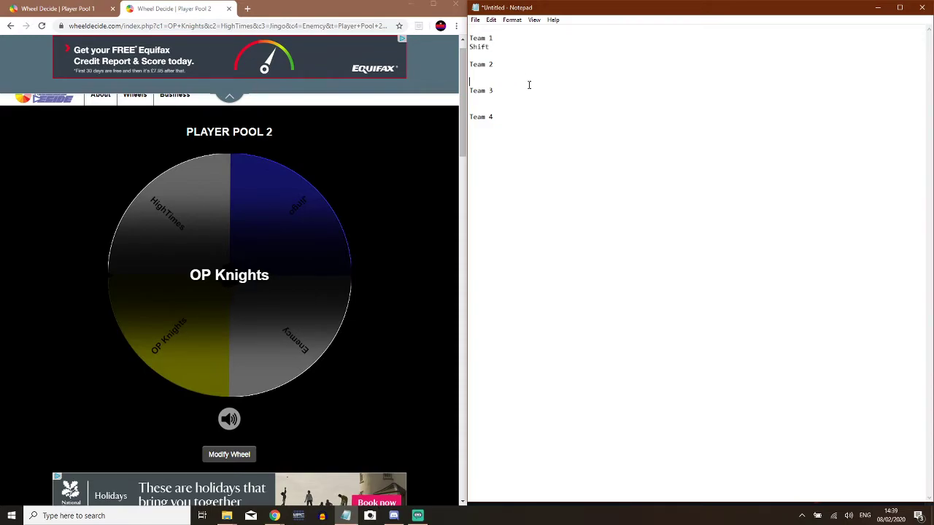
click(311, 244)
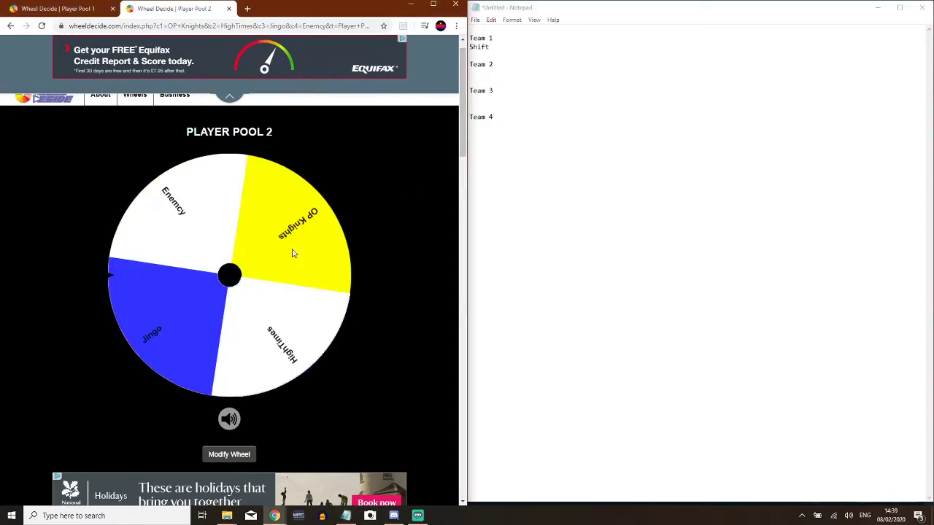
click(494, 56)
key(Return)
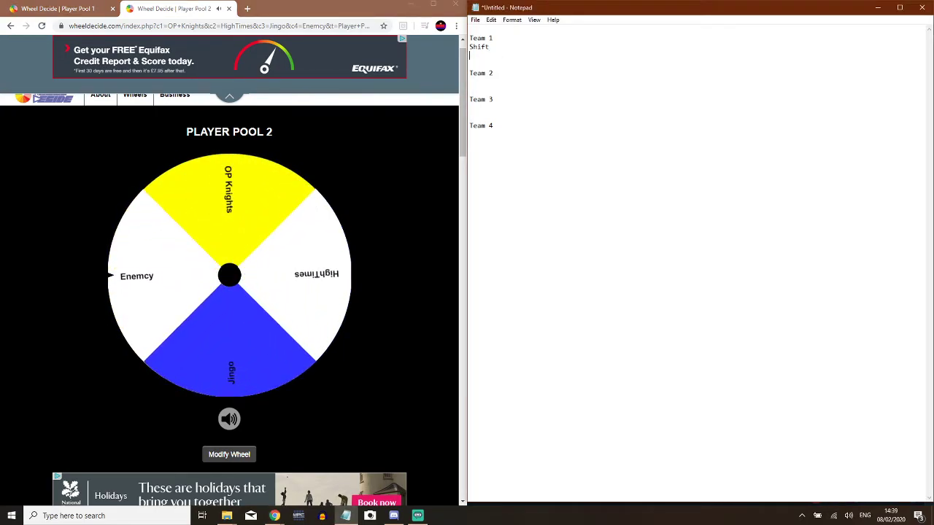
text(Enemcy)
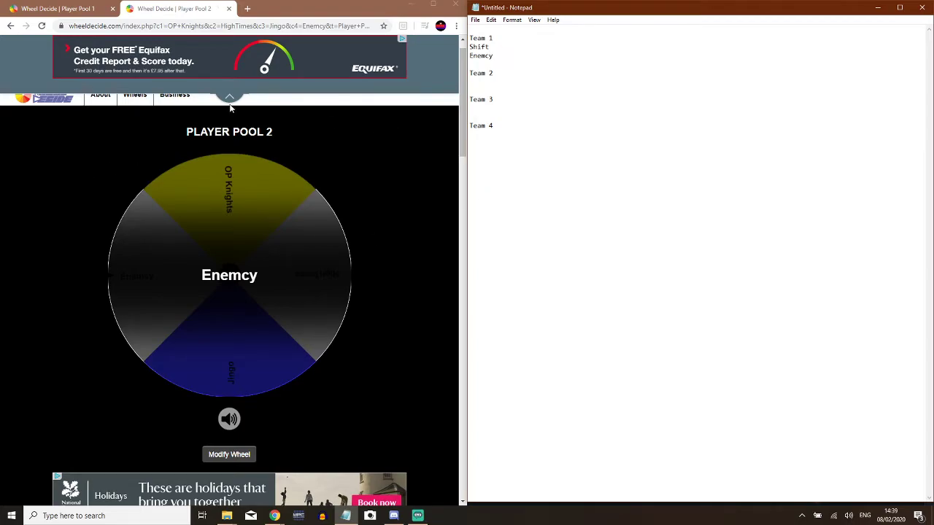
- Delete Enemcy from the Player Pool 2 choices
scroll(389, 301, down, 5)
scroll(388, 302, down, 2)
scroll(388, 301, up, 1)
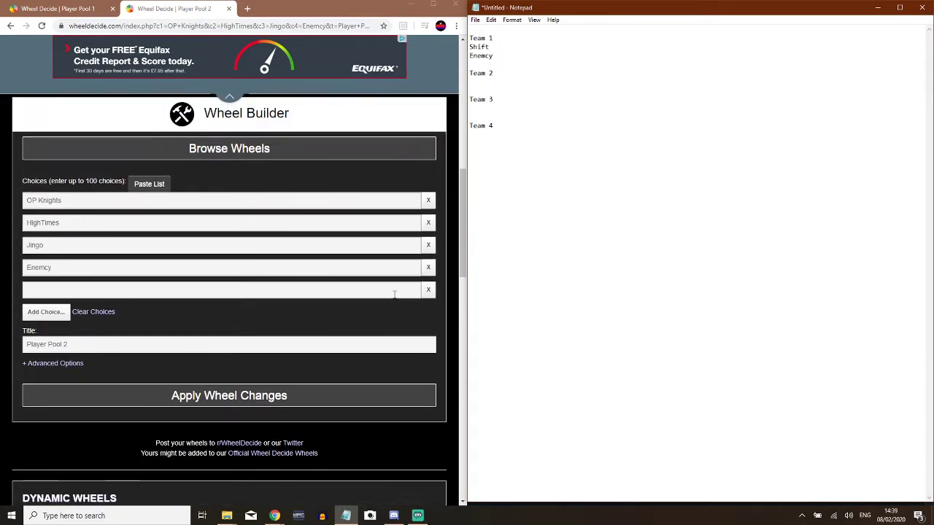
click(429, 268)
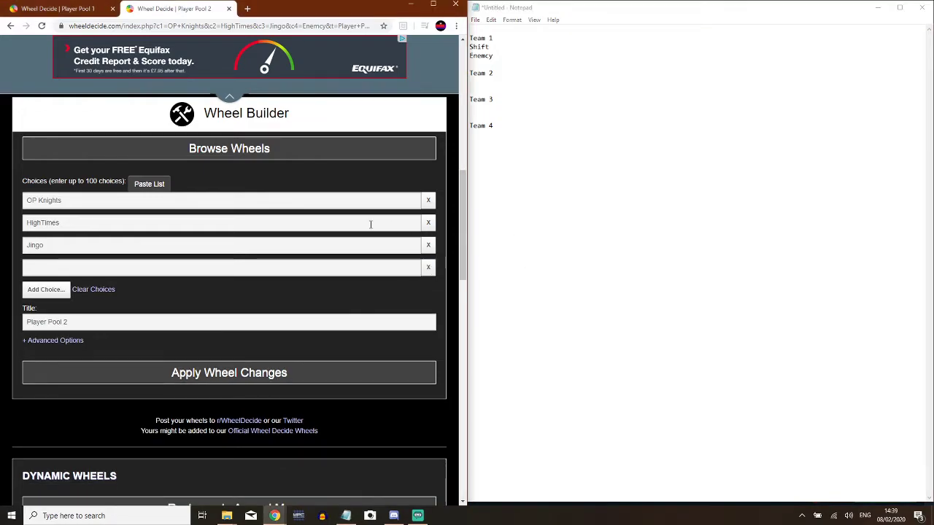
scroll(370, 224, up, 3)
- Spin Player Pool 1 and enter Tomolad under Team 2 in the notes
key(ctrl+Page_Up)
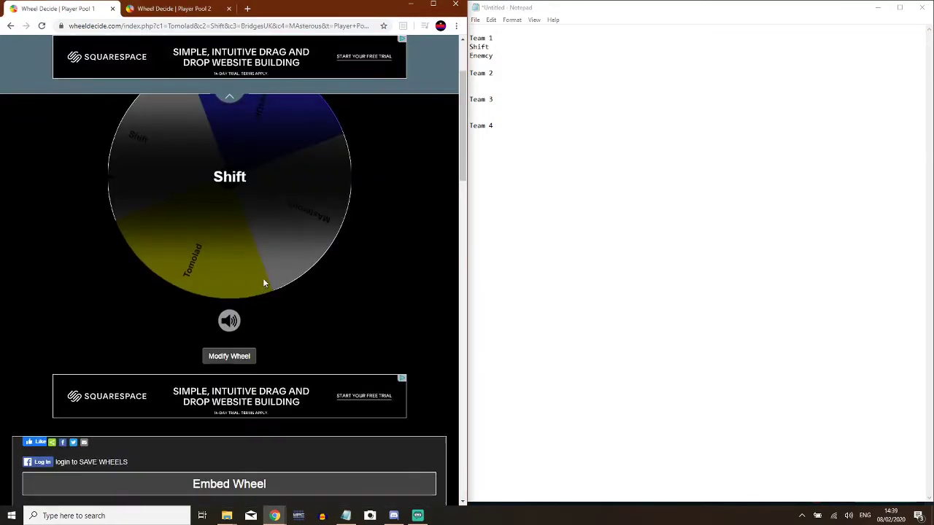
scroll(264, 283, up, 2)
click(308, 286)
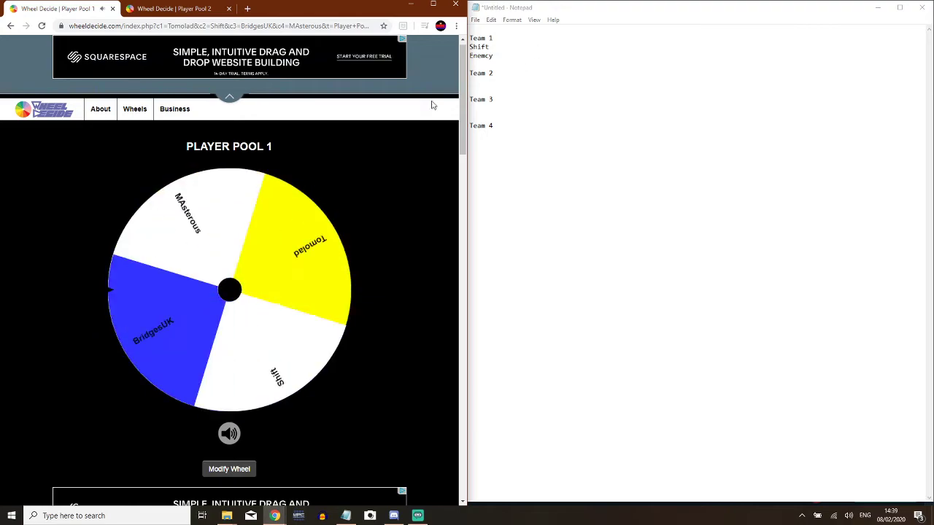
click(492, 84)
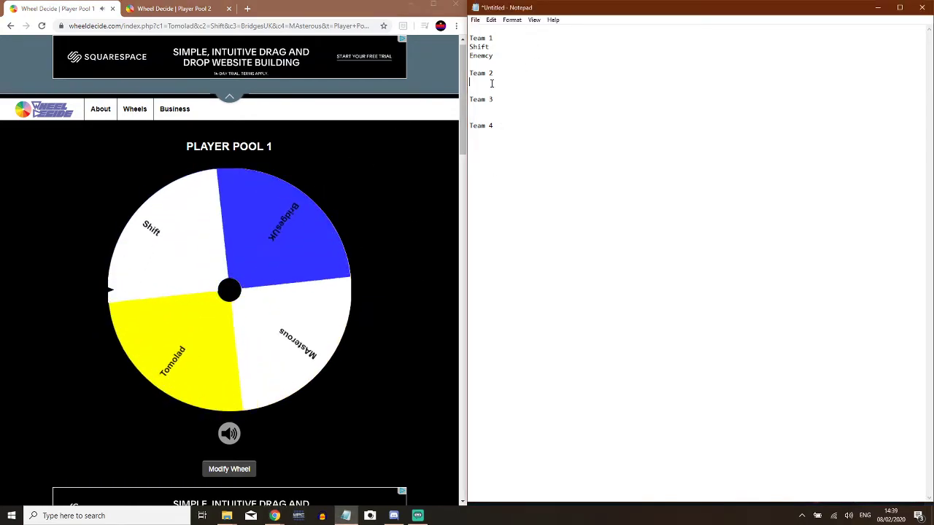
text(Tom)
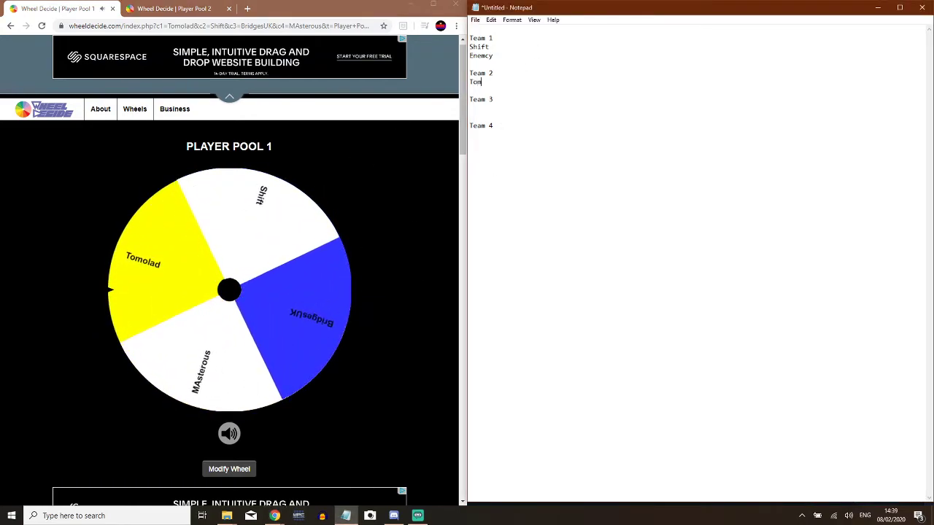
text(olad)
- Remove Tomolad from Player Pool 1, leaving BridgesUK and MAsterous on the wheel
click(344, 206)
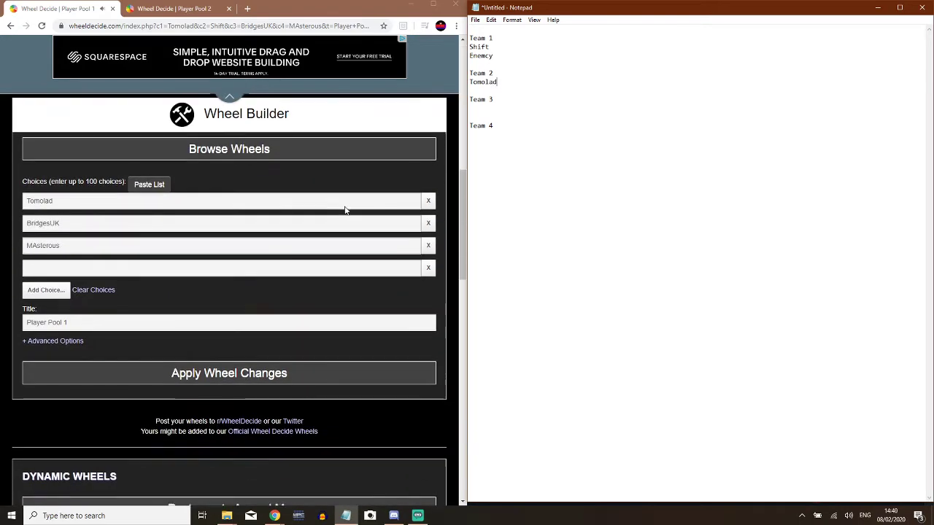
click(429, 201)
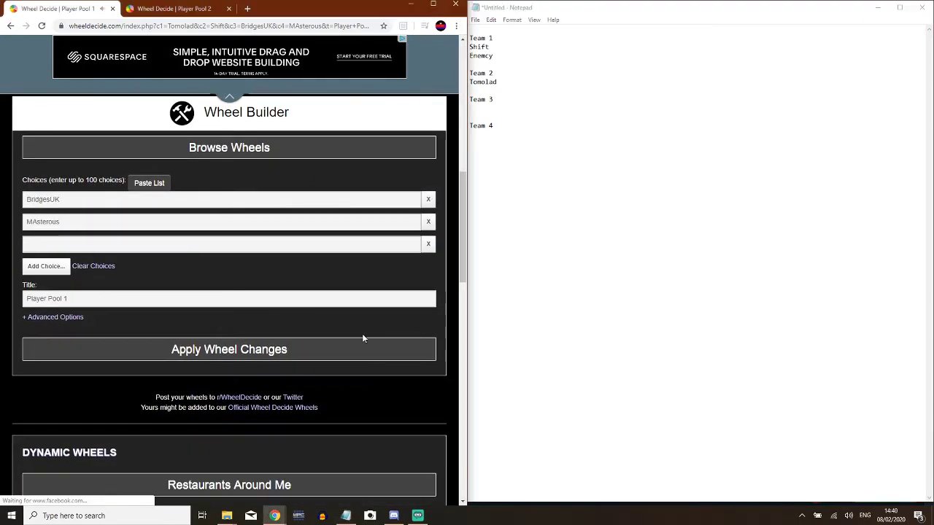
click(361, 348)
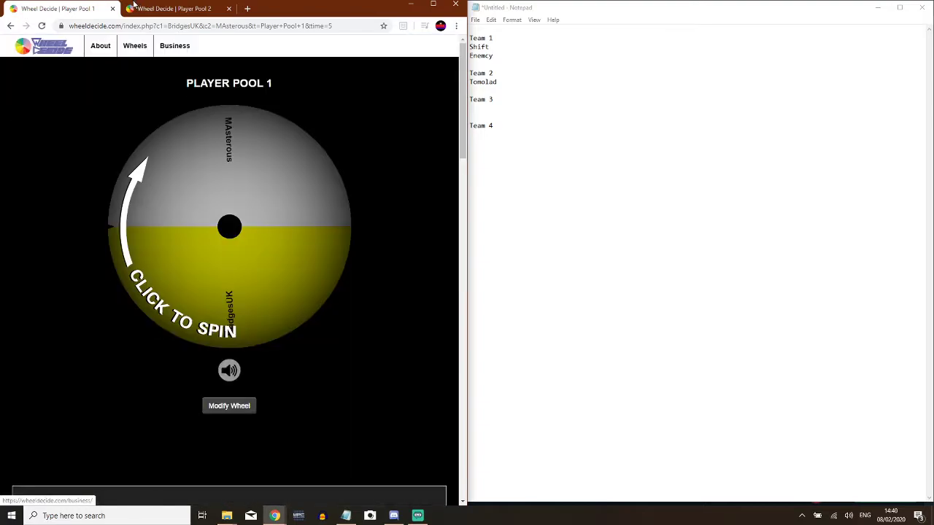
click(148, 8)
scroll(326, 164, down, 2)
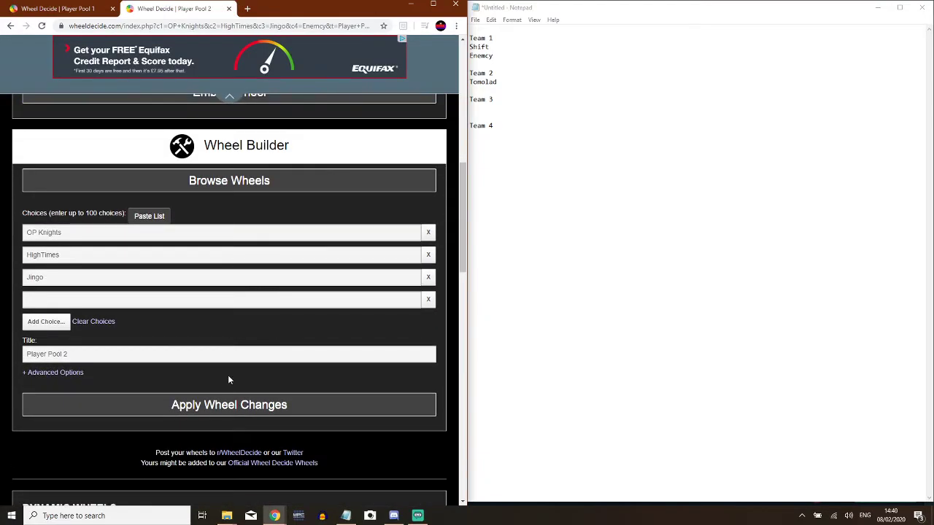
- Apply the Pool 2 edits, then recover from the database error by reloading wheeldecide.com
click(226, 400)
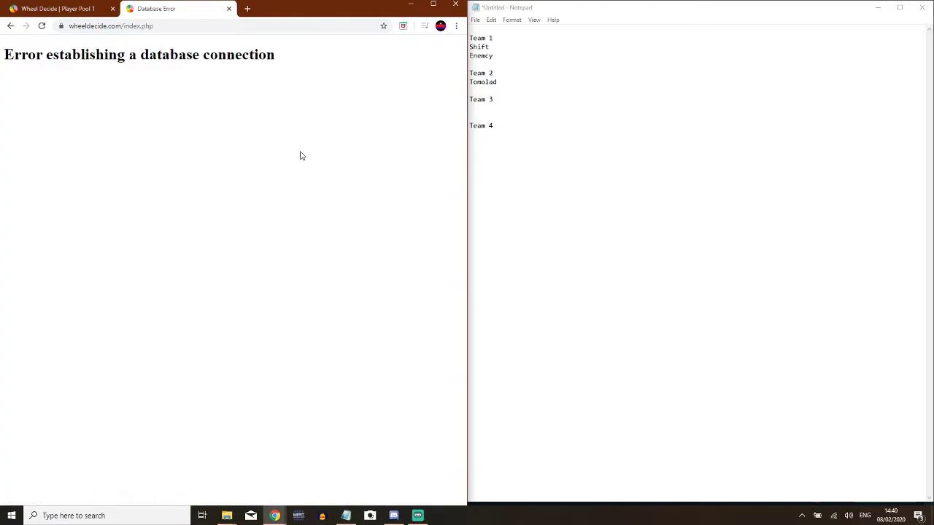
click(42, 26)
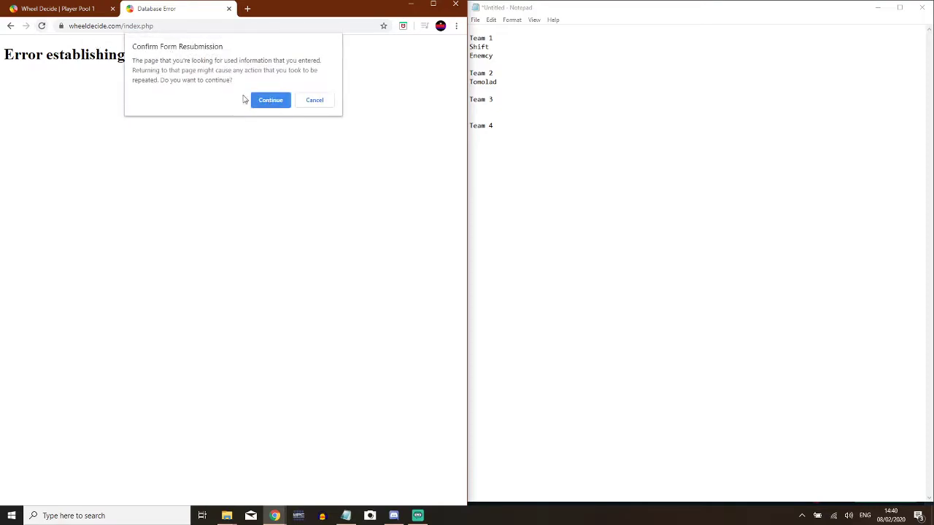
click(10, 25)
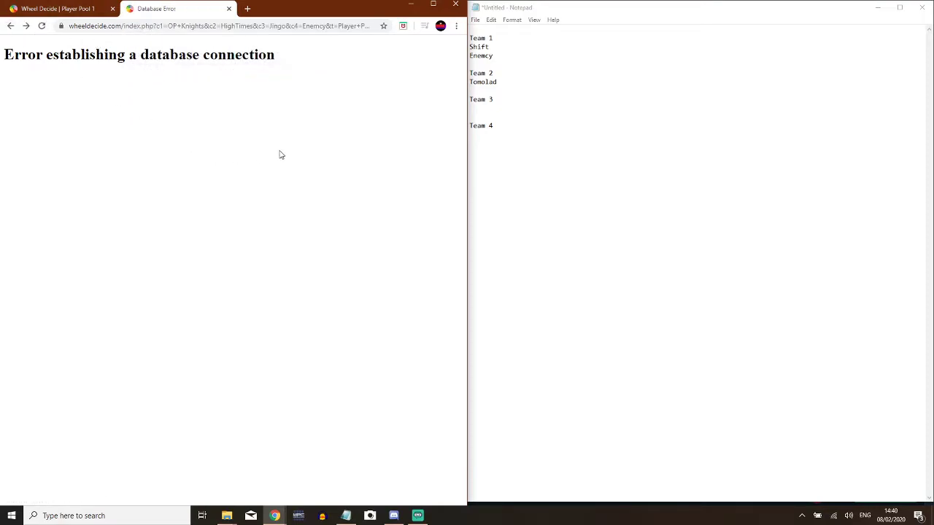
click(10, 26)
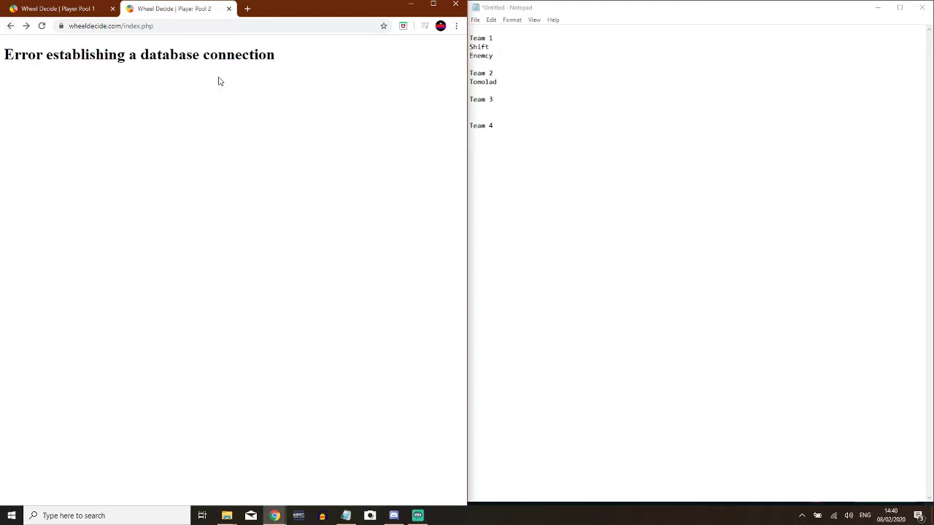
click(86, 26)
click(42, 27)
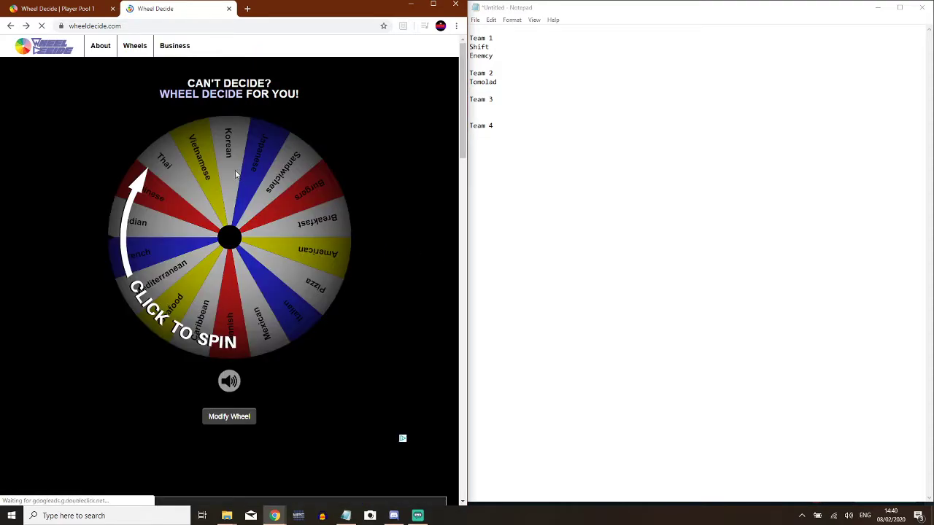
scroll(284, 124, down, 3)
scroll(284, 124, down, 2)
- Enter OP Knights and Jingo as the first two Wheel Builder choices
scroll(284, 124, down, 3)
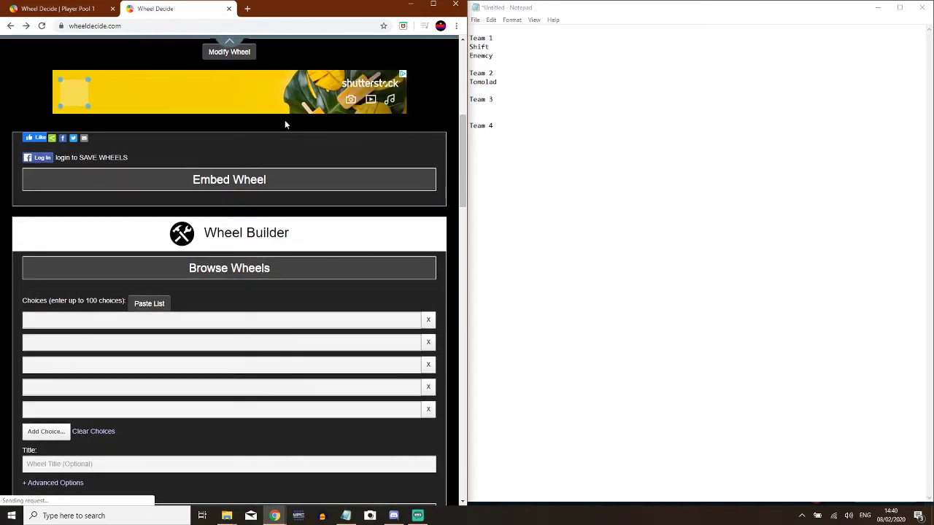
click(261, 317)
text(O)
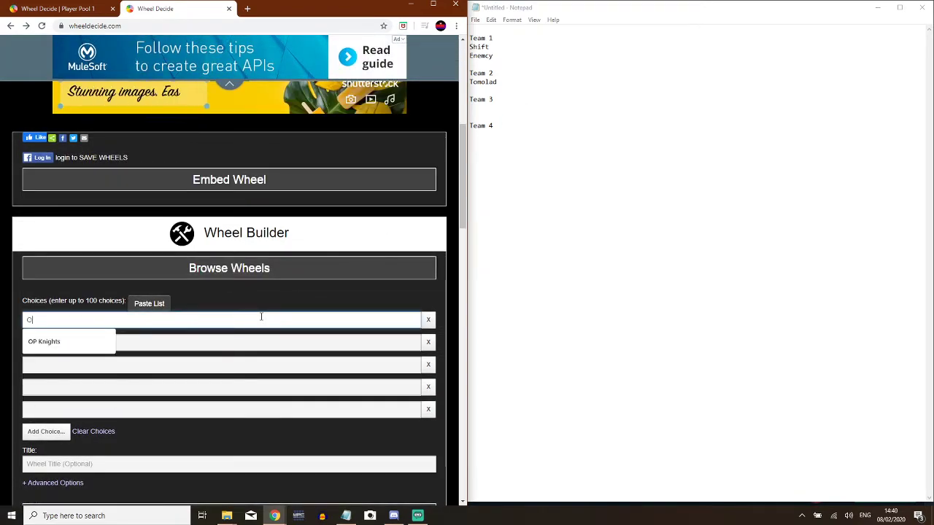
key(Down)
key(Return)
key(Tab)
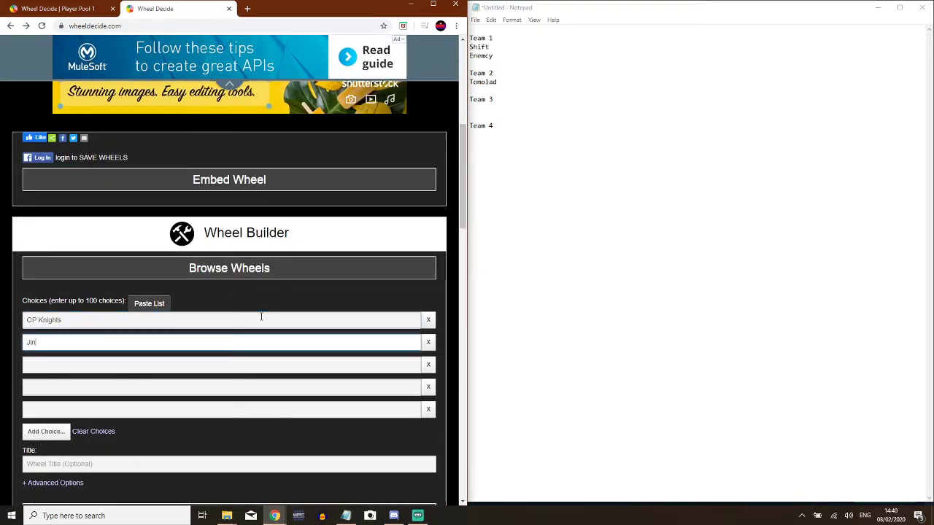
text(go)
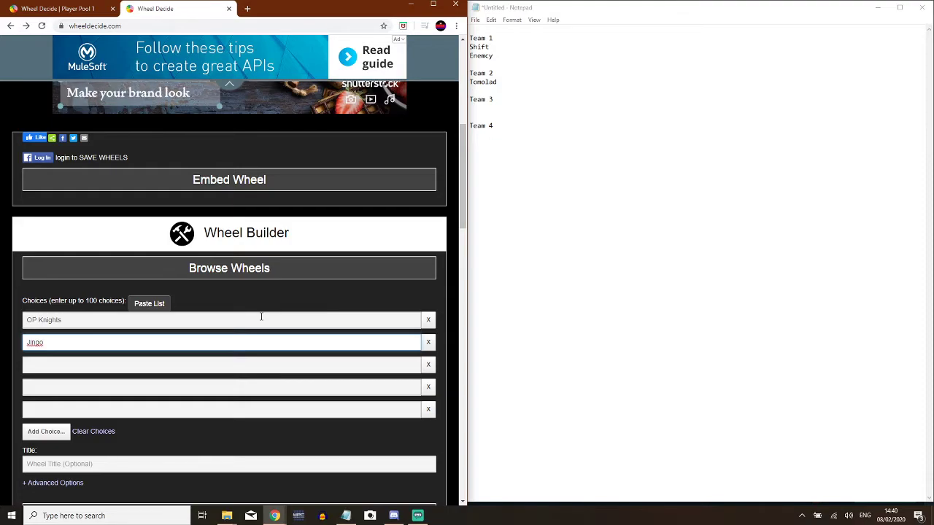
key(Tab)
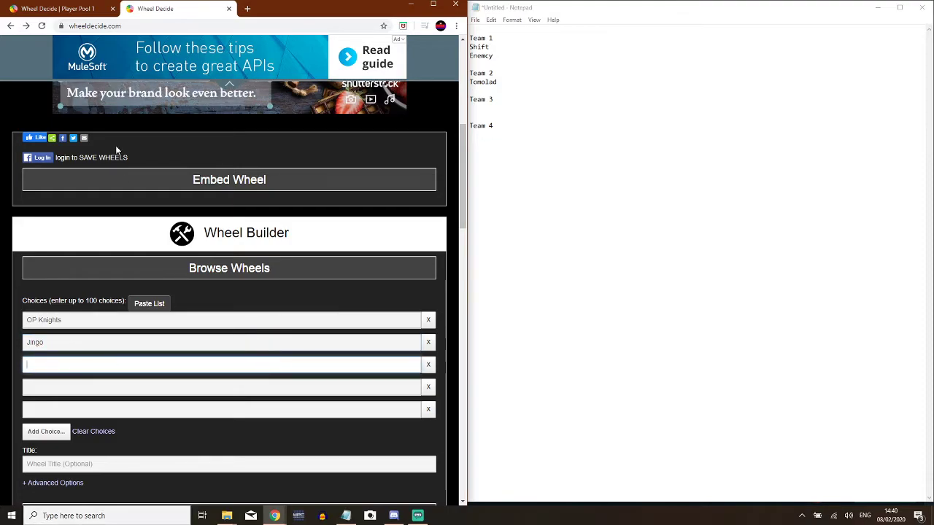
- Add HighTimes as the third choice and apply the wheel changes
click(271, 516)
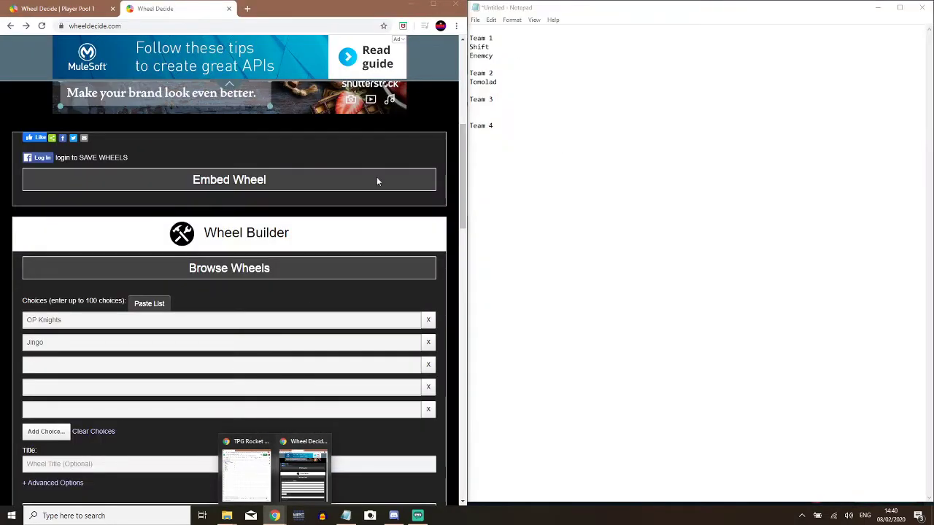
click(75, 367)
text(High)
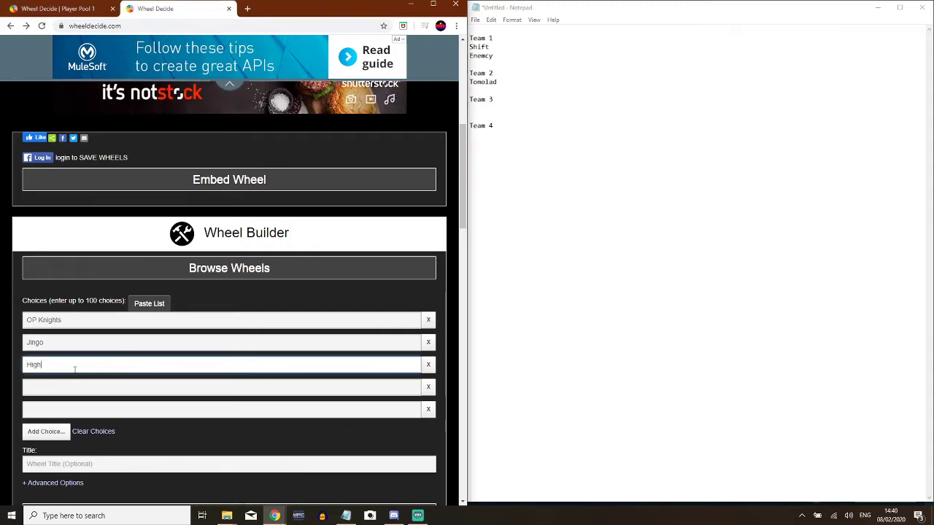
text(Times)
scroll(117, 367, down, 3)
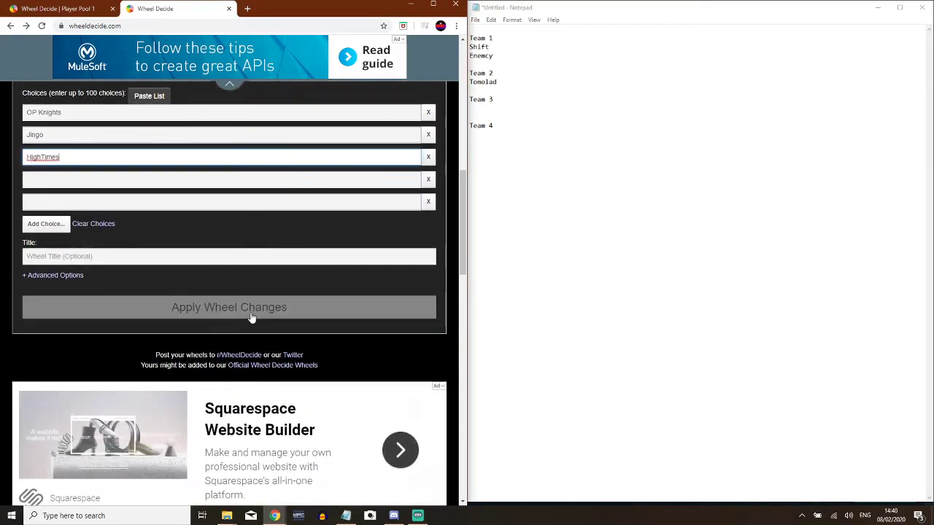
click(251, 313)
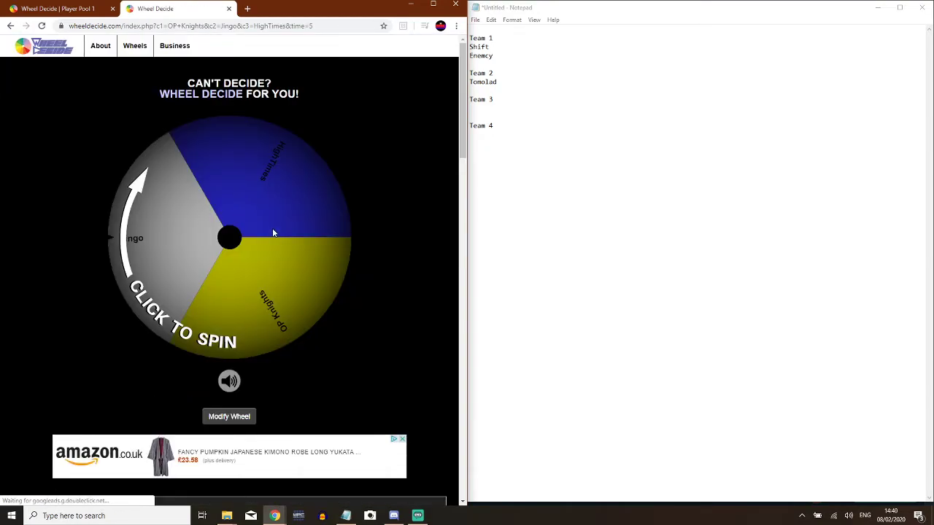
- Spin the new wheel and add HighTimes under Tomolad for Team 2
click(273, 227)
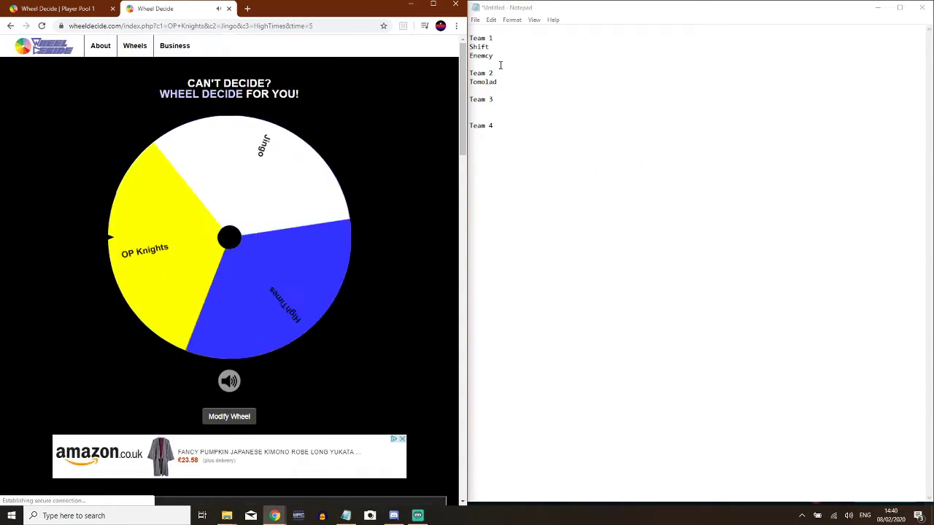
click(504, 81)
key(Return)
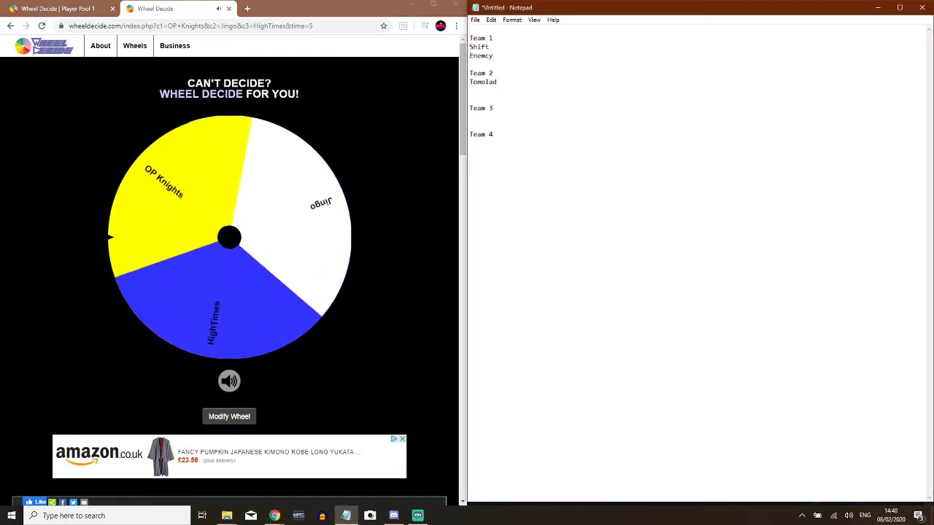
text(HighTimes)
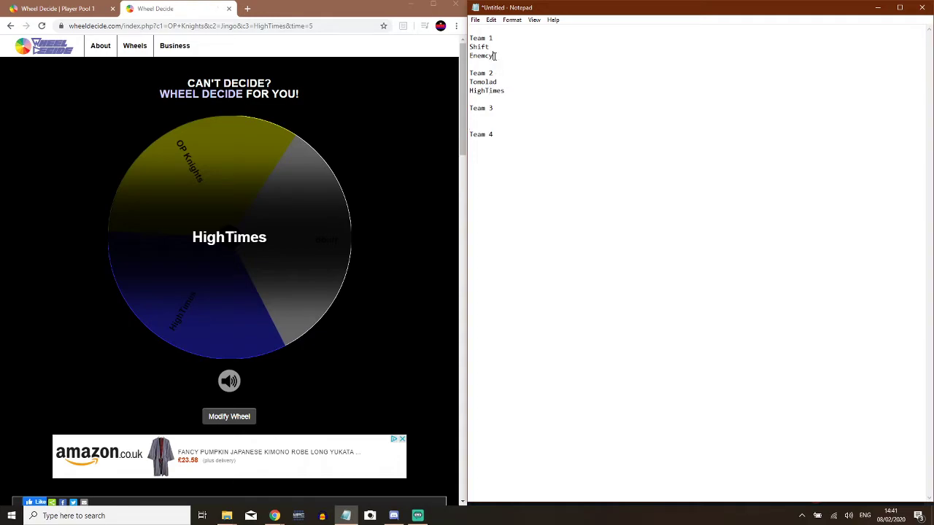
click(502, 107)
- Remove HighTimes from the wheel's choices, then spin Player Pool 1 again
scroll(264, 425, down, 4)
scroll(264, 426, down, 1)
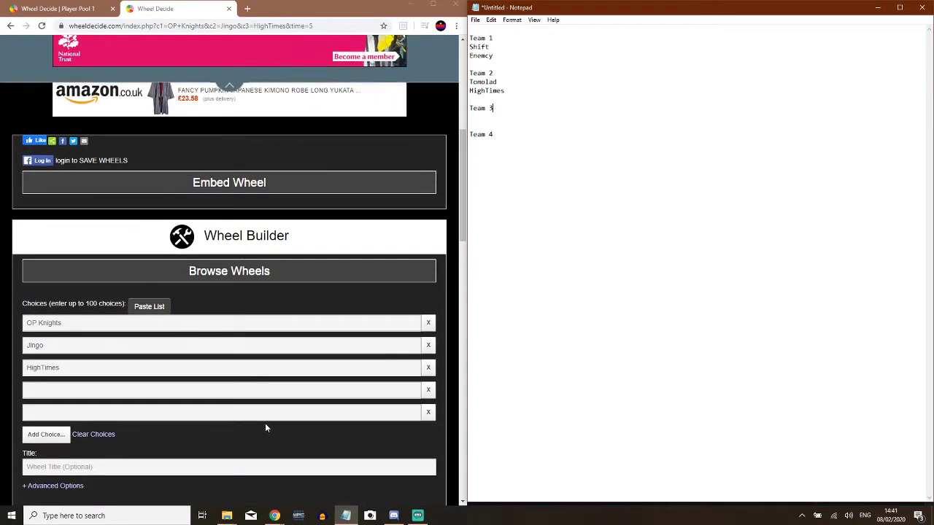
click(427, 371)
scroll(427, 371, down, 2)
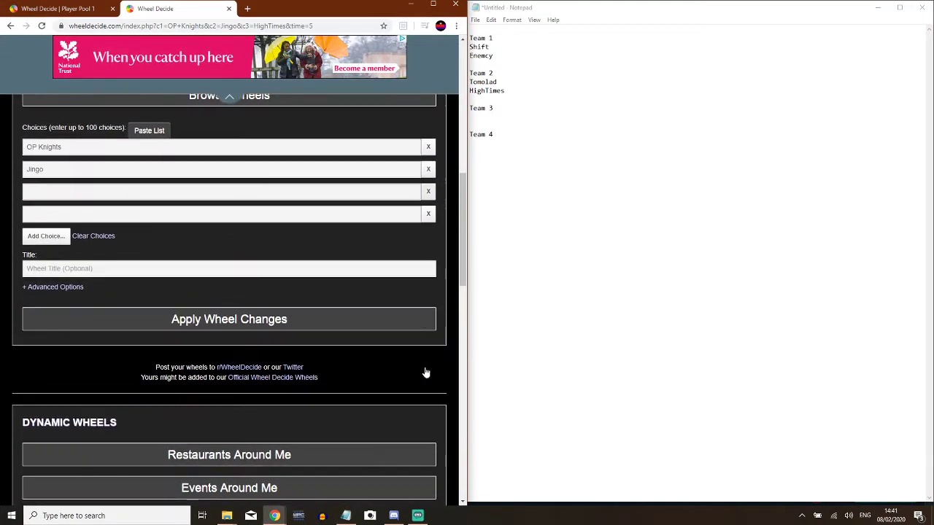
click(14, 16)
click(262, 271)
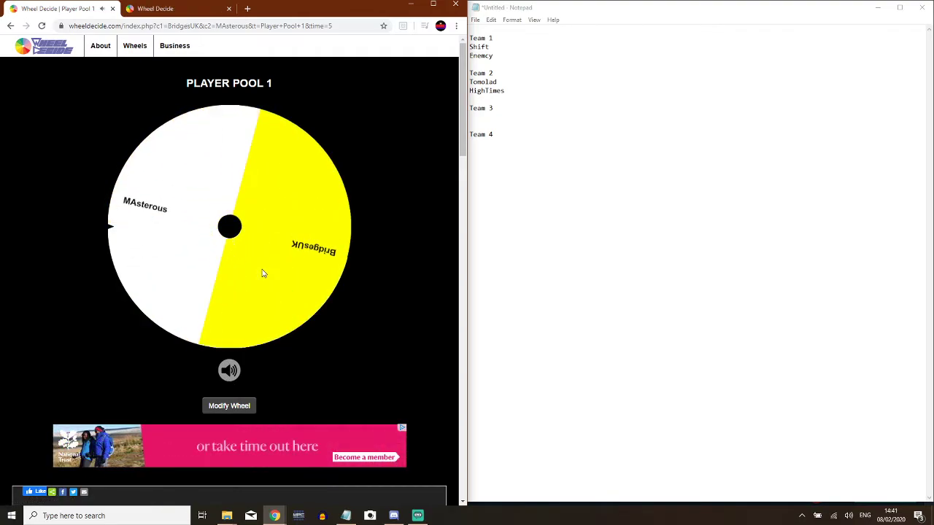
- Enter BirdgesUK under Team 3, then spin the second wheel and add Jingo beneath it
click(495, 116)
text(Birdg)
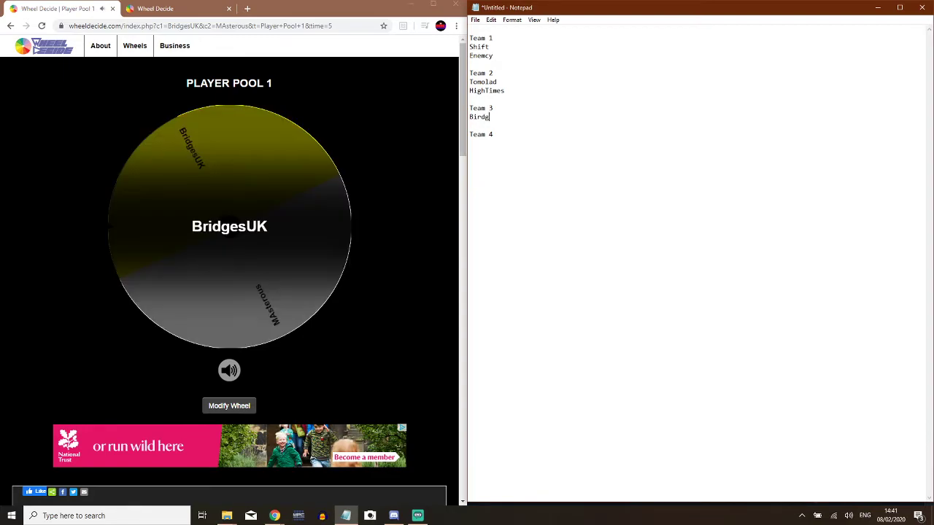
text(esUK)
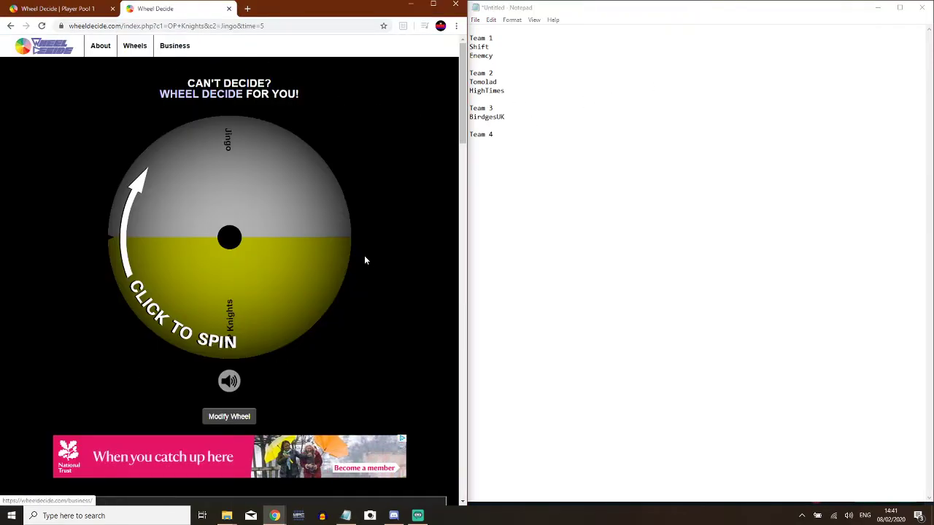
click(296, 248)
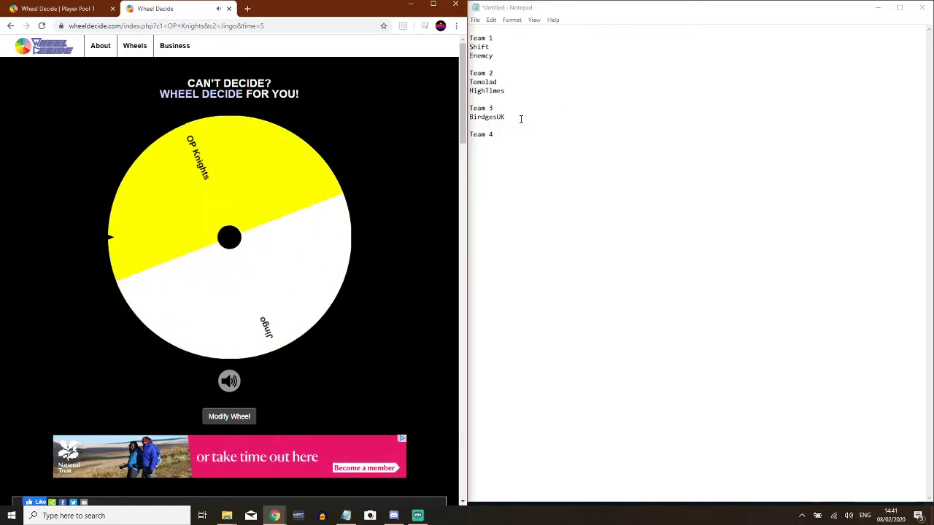
click(521, 119)
key(Return)
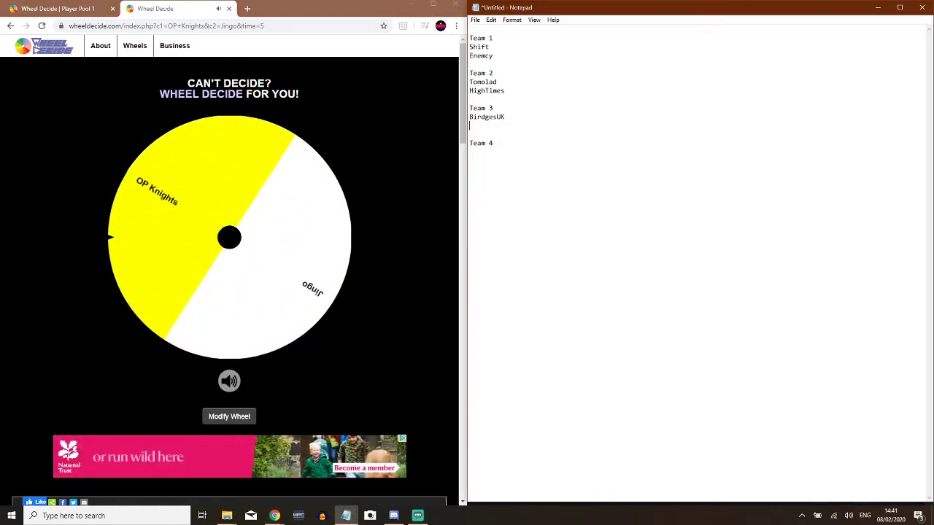
text(J)
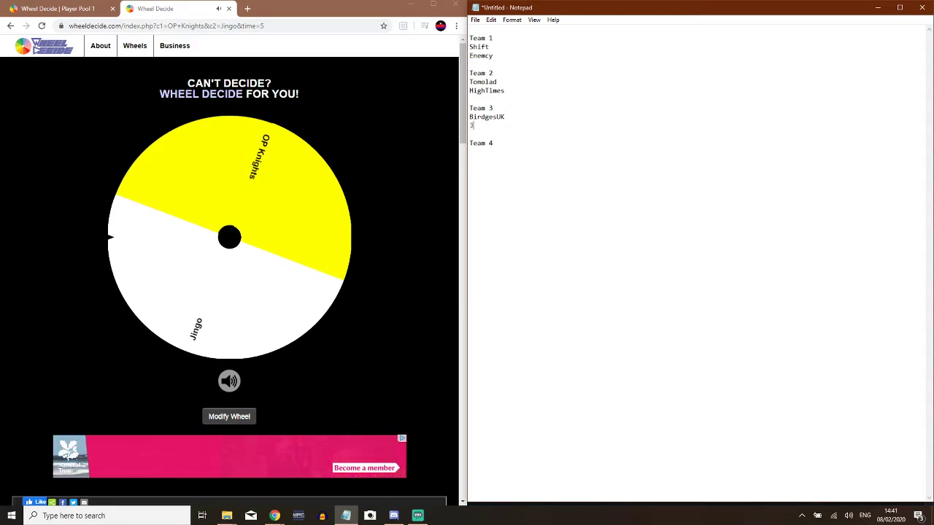
text(ingo)
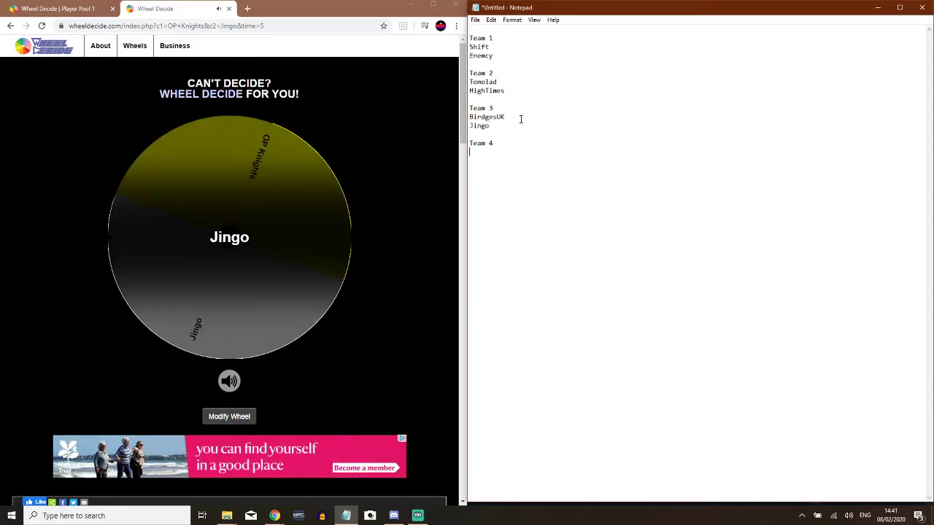
- Remove Jingo and BridgesUK from their wheels, leaving only MAsterous in Player Pool 1
scroll(380, 396, down, 5)
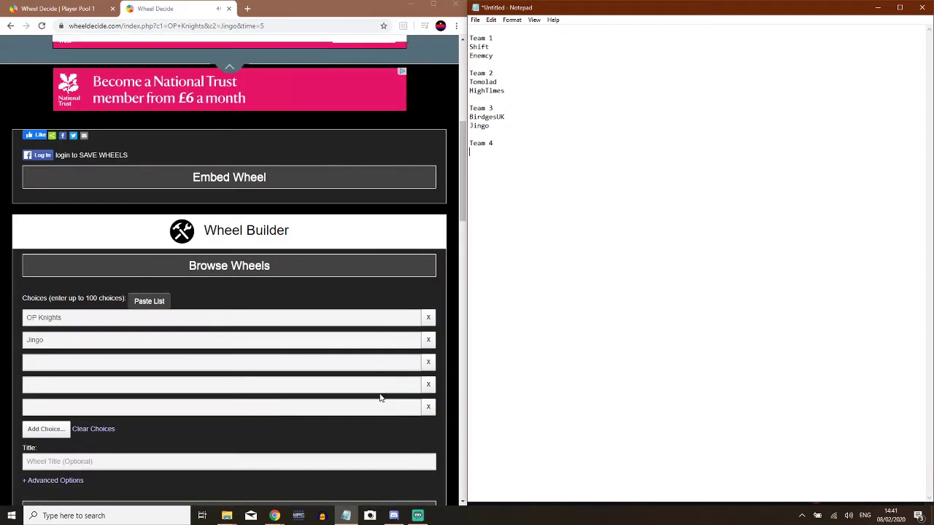
scroll(379, 395, down, 2)
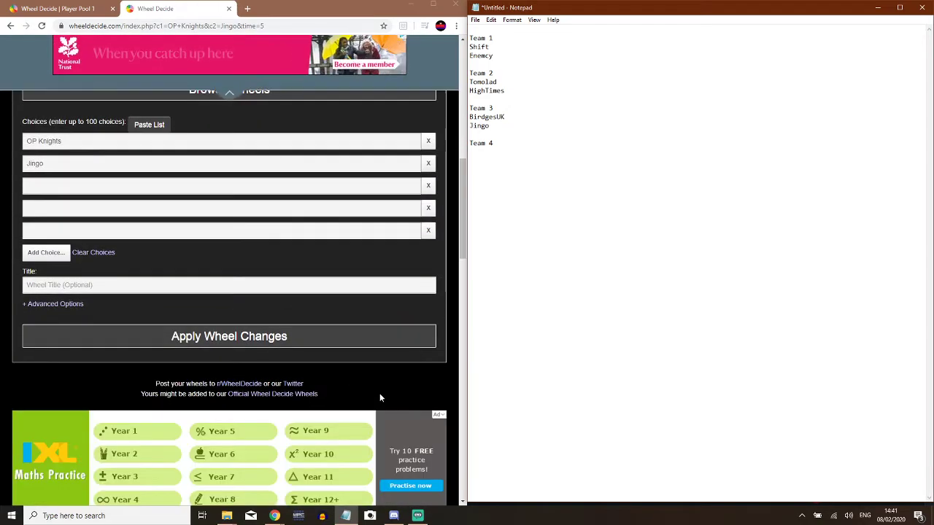
click(431, 162)
click(277, 314)
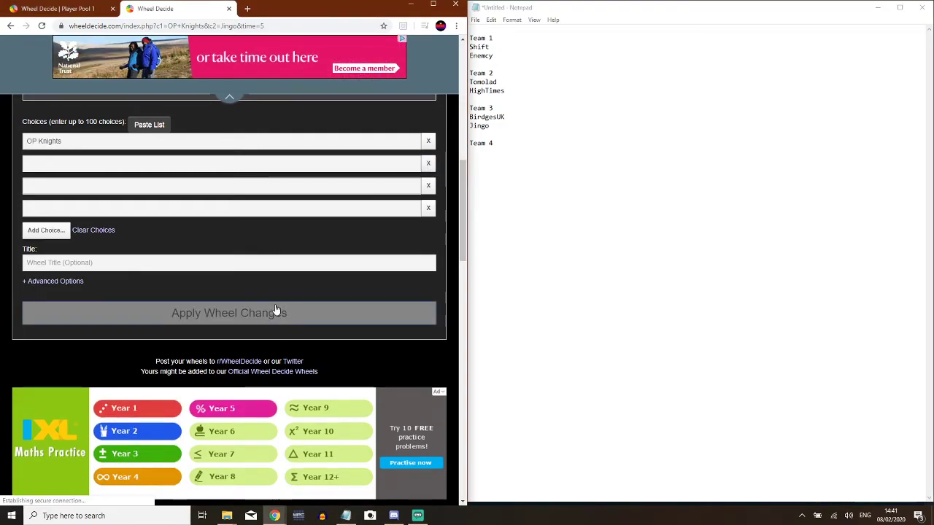
click(49, 8)
scroll(281, 156, down, 6)
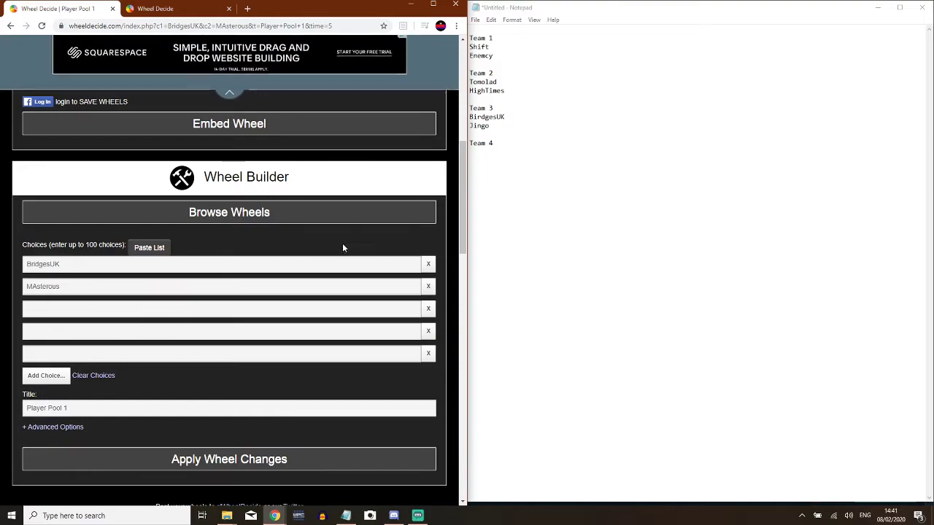
click(429, 264)
click(264, 446)
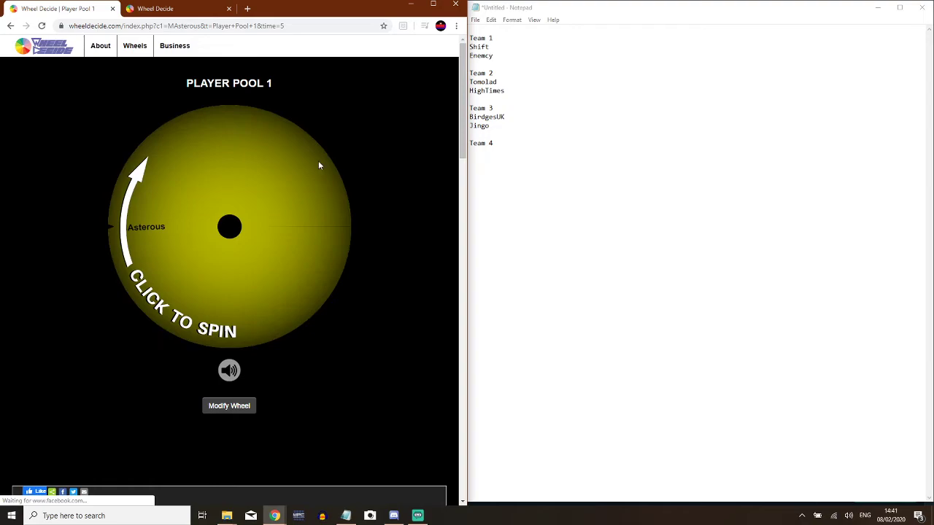
- Spin Player Pool 1 and enter Masterous under Team 4
click(270, 279)
click(532, 148)
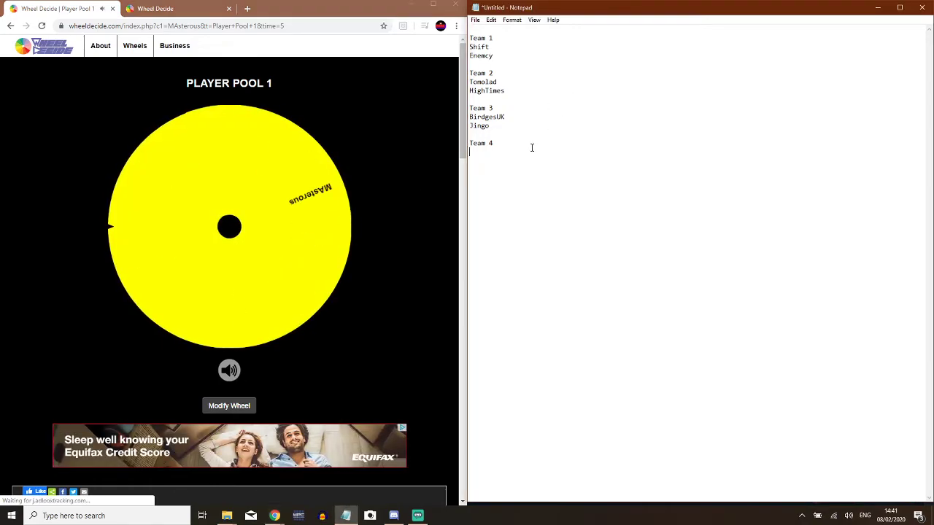
key(Return)
text(Masterous)
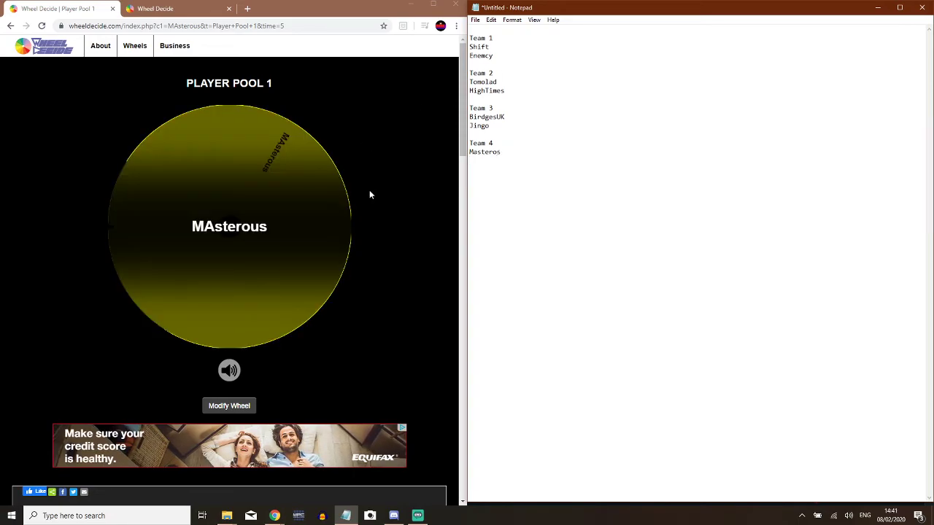
- Fix the MAsterous spelling on the Player Pool 1 wheel, apply it, and spin again
scroll(369, 189, down, 4)
scroll(369, 195, down, 1)
click(57, 302)
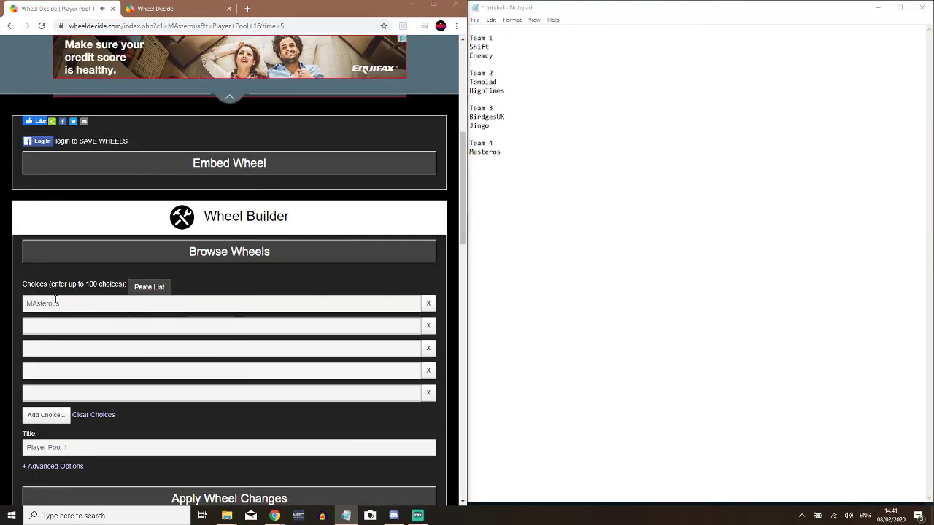
key(BackSpace)
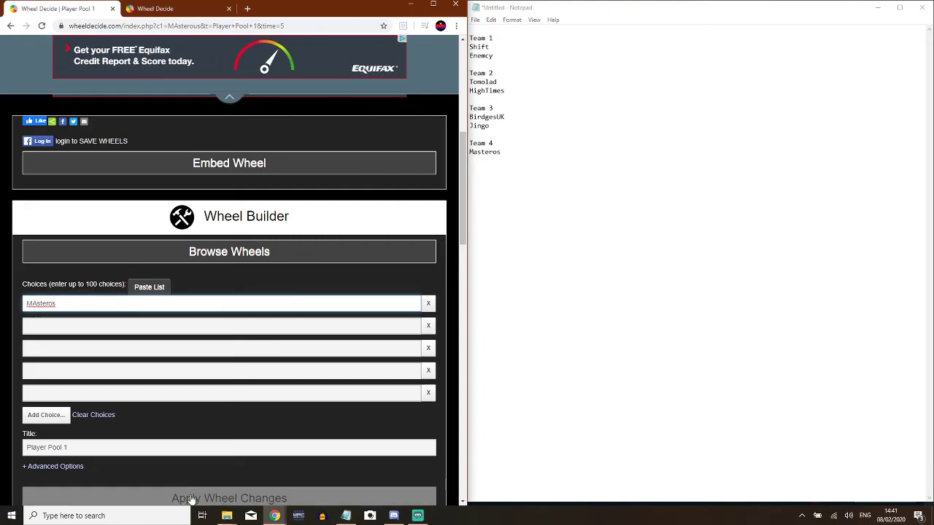
click(191, 498)
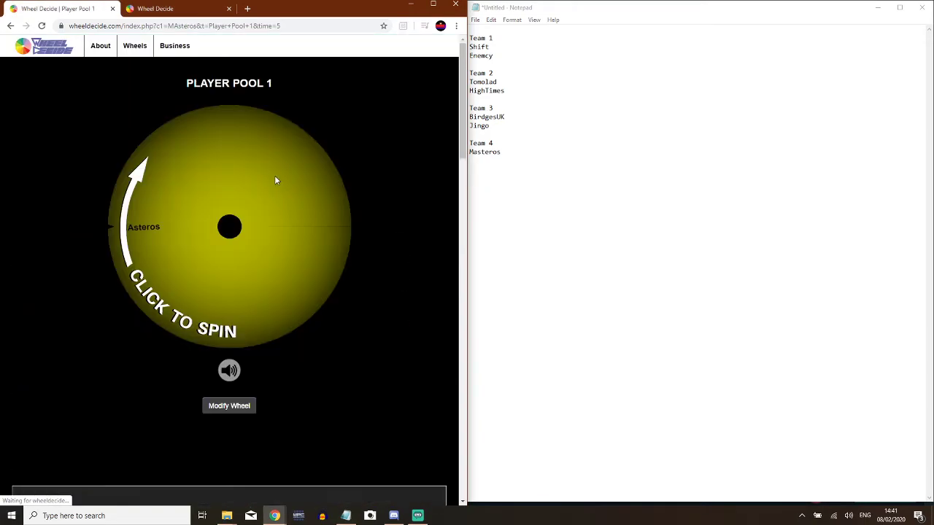
click(261, 210)
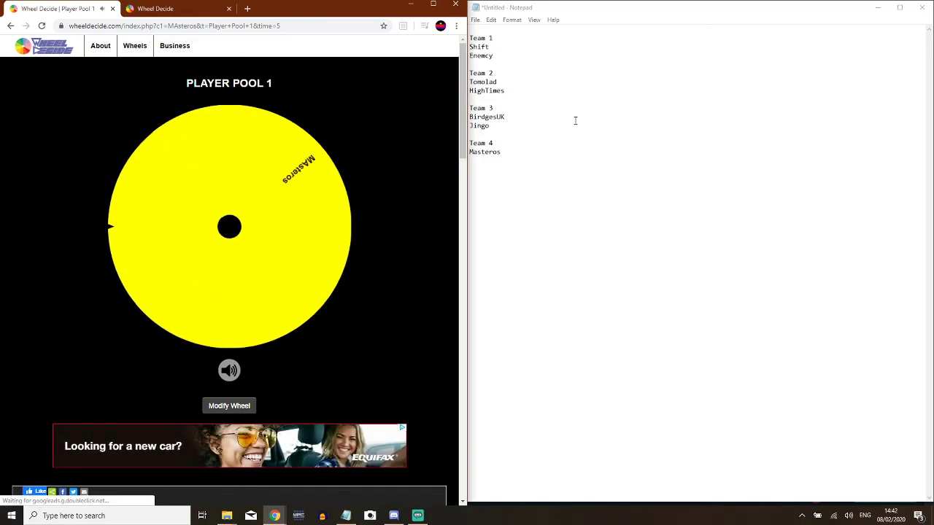
- Spin the OP Knights wheel and add OP Knights under Masteros in the notes
click(208, 7)
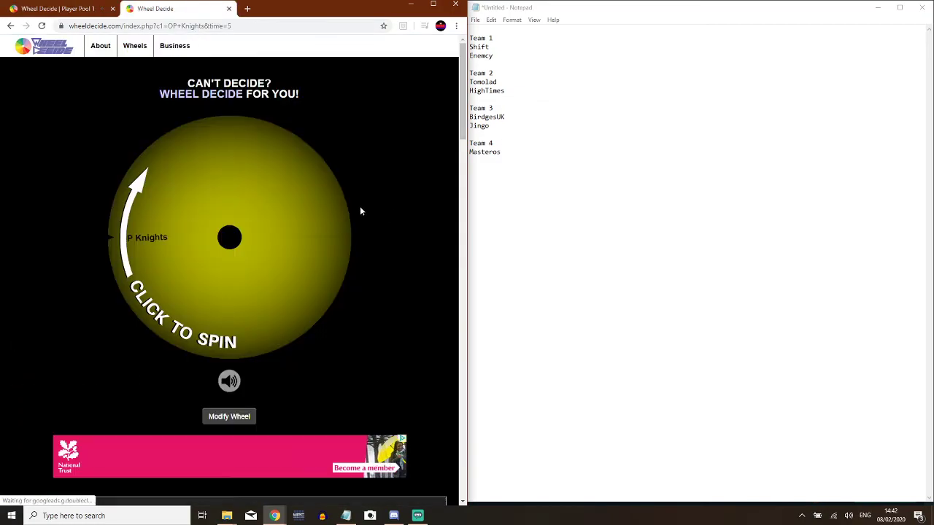
click(288, 226)
click(525, 150)
key(Return)
text(O)
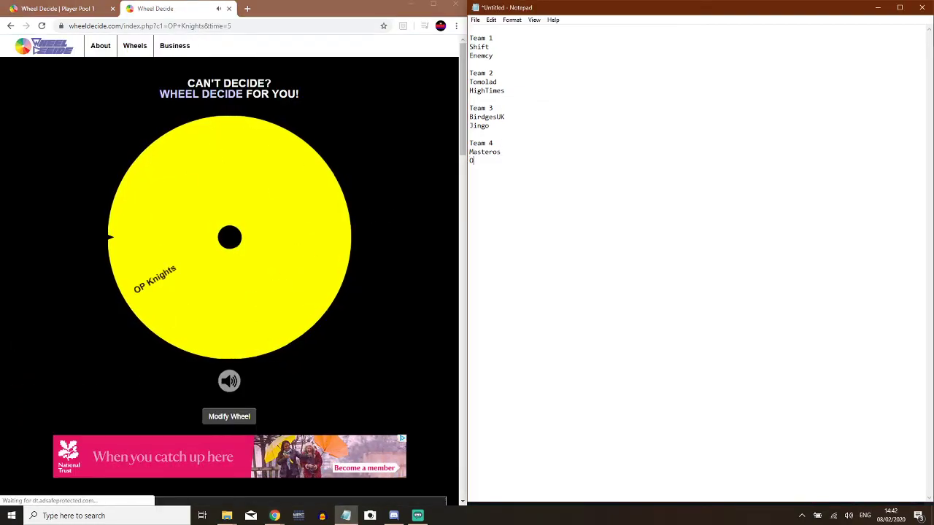
text(P Knights)
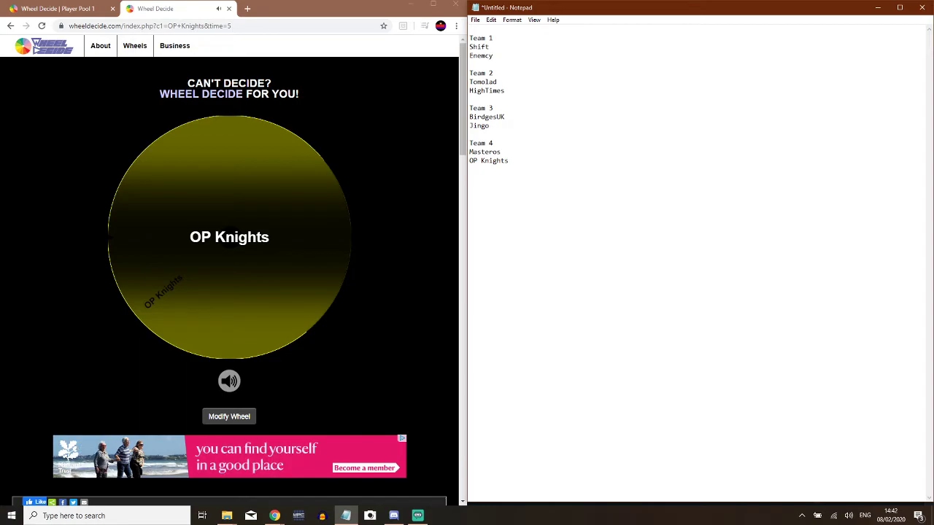
- Add a 'US East' region tag after Masteros and OP Knights in the notes
text(UK)
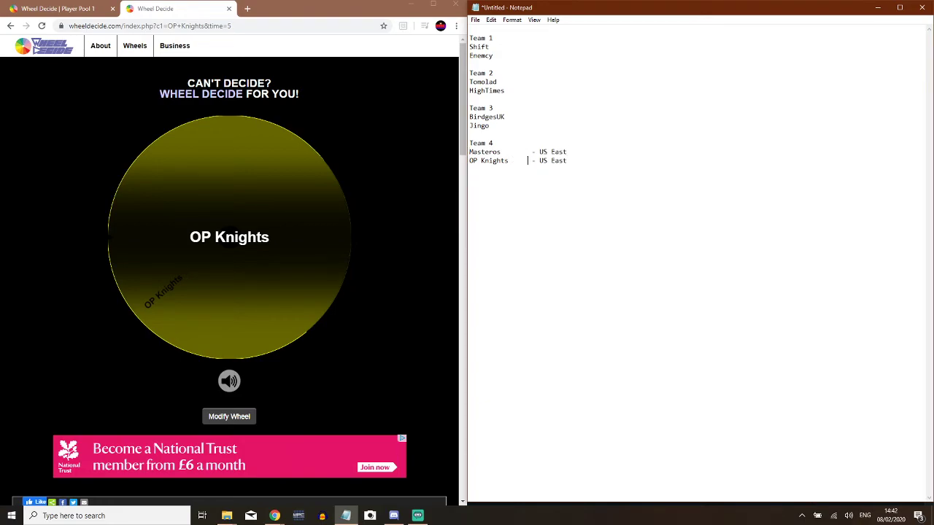
click(321, 281)
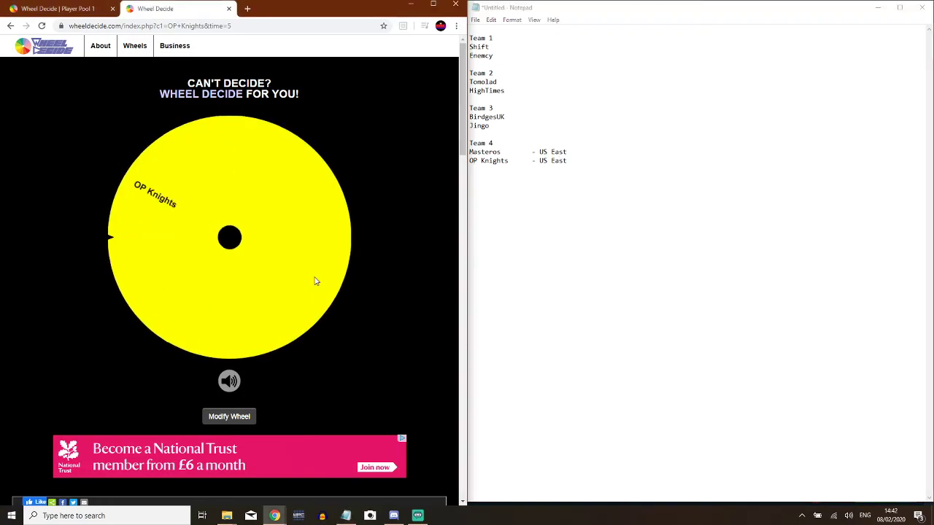
click(561, 138)
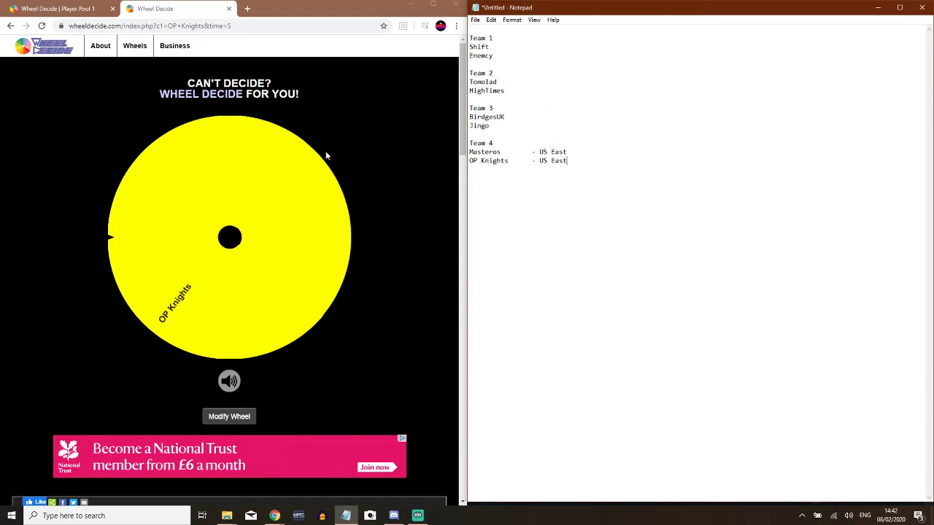
- Add matches under the teams: Bo3 T1 vs T2, Bo3 T3 vs T4, Bo3 runner-up, Final; then bring up Streamlabs OBS
drag(598, 165, 459, 13)
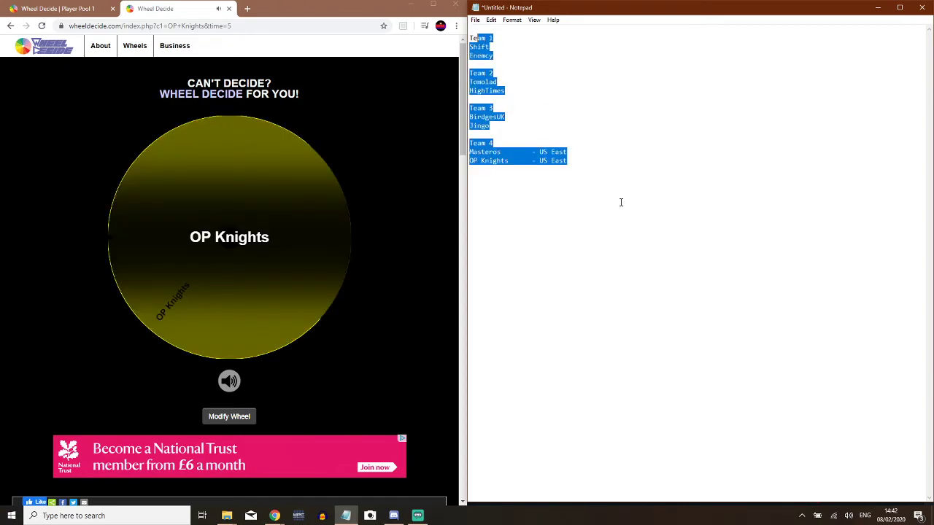
click(597, 172)
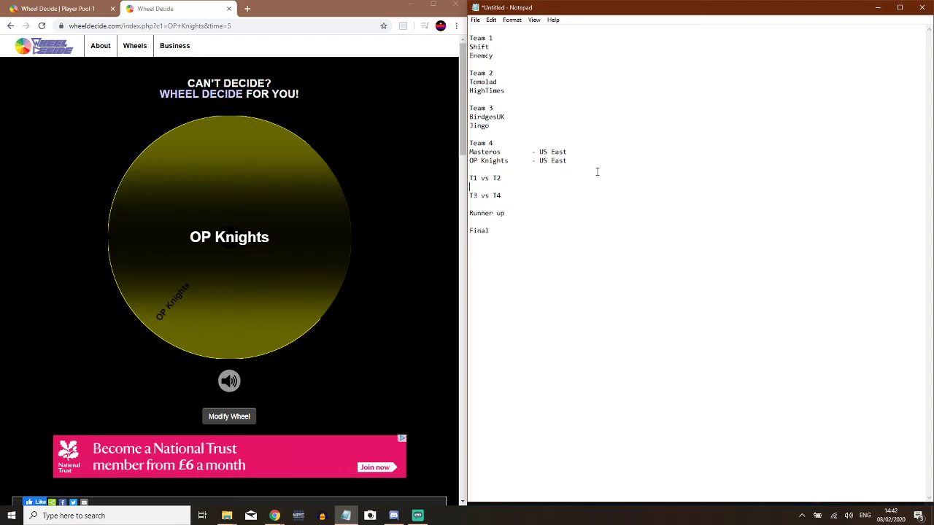
text(Bo3 )
text(Bo3 )
text(Bo3 )
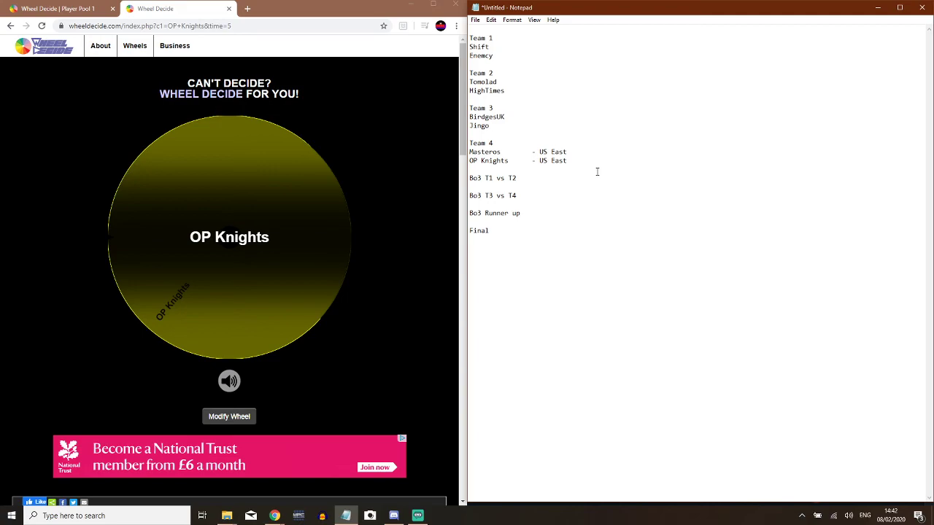
text(Bo3)
click(417, 515)
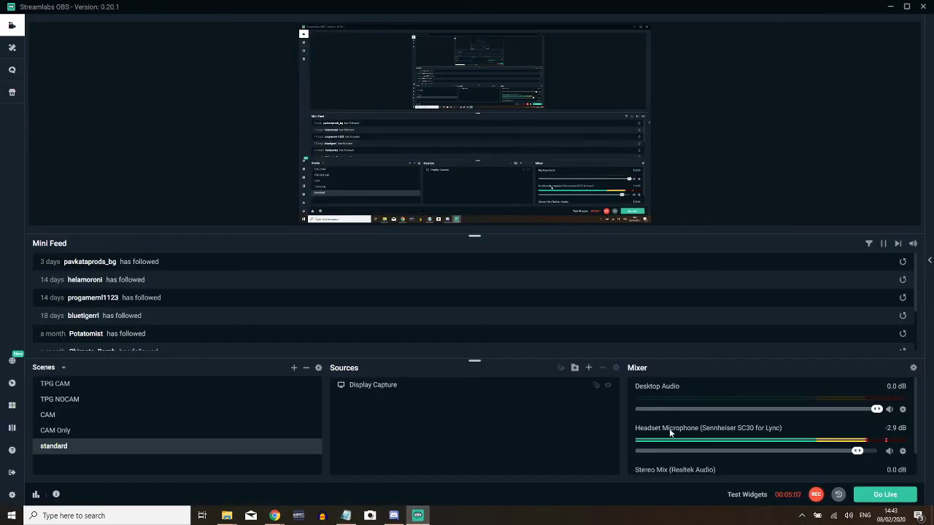